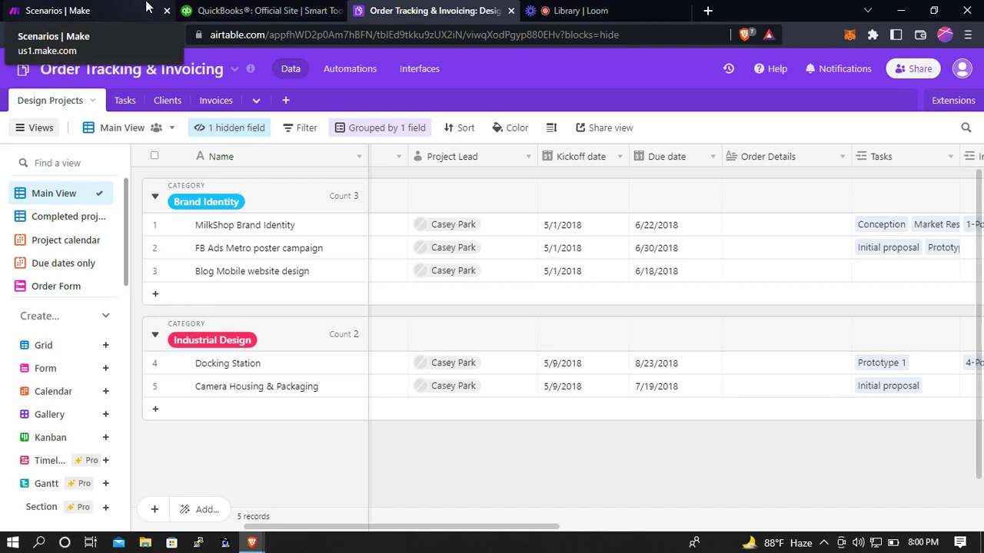
Look over the QuickBooks website and the list of scenarios in Make.
{"action": "left_click", "coordinate": [213, 9]}
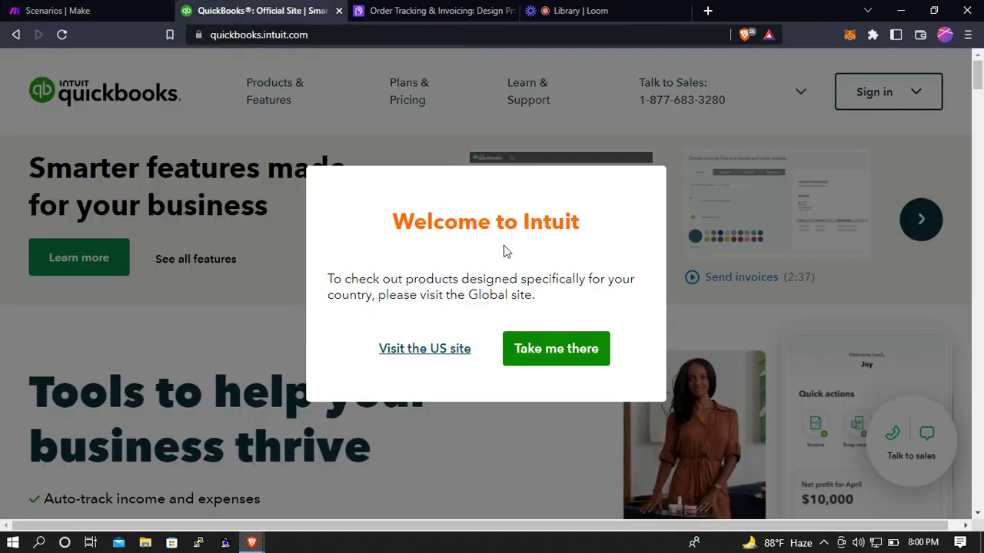
{"action": "left_click", "coordinate": [533, 346]}
{"action": "left_click", "coordinate": [146, 11]}
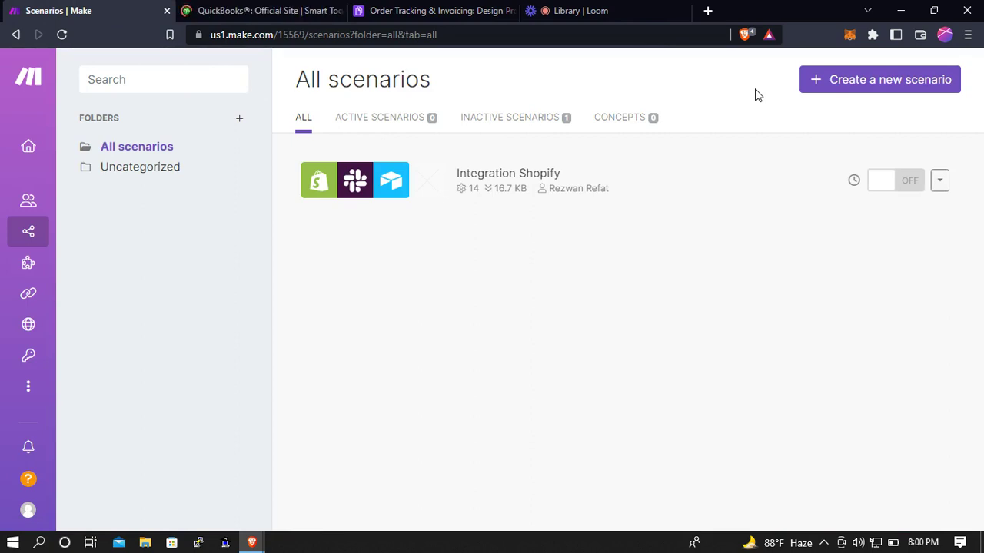
Switch to the Airtable base and review the Design Projects columns through to the Generate Invoice button field.
{"action": "left_click", "coordinate": [480, 6]}
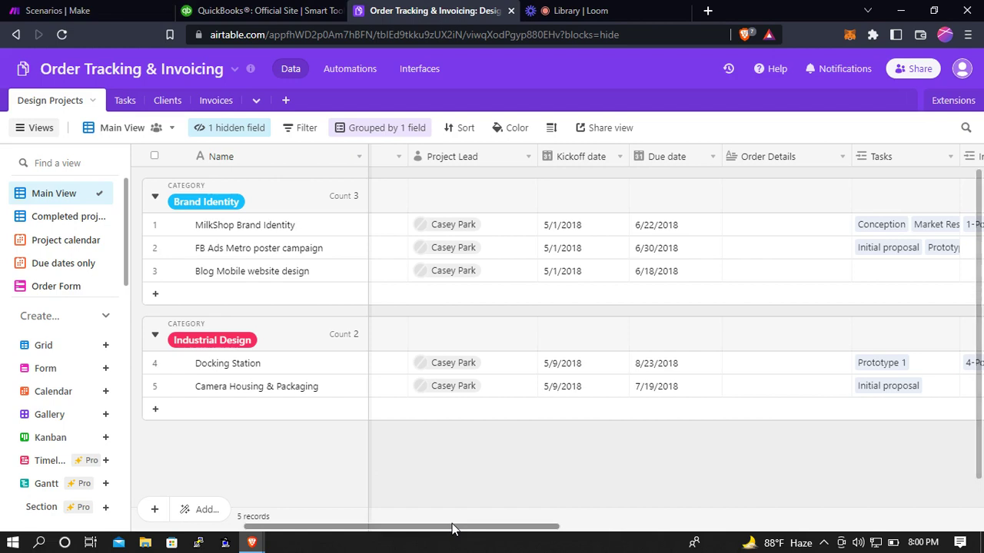
{"action": "left_click_drag", "start_coordinate": [452, 524], "coordinate": [343, 528]}
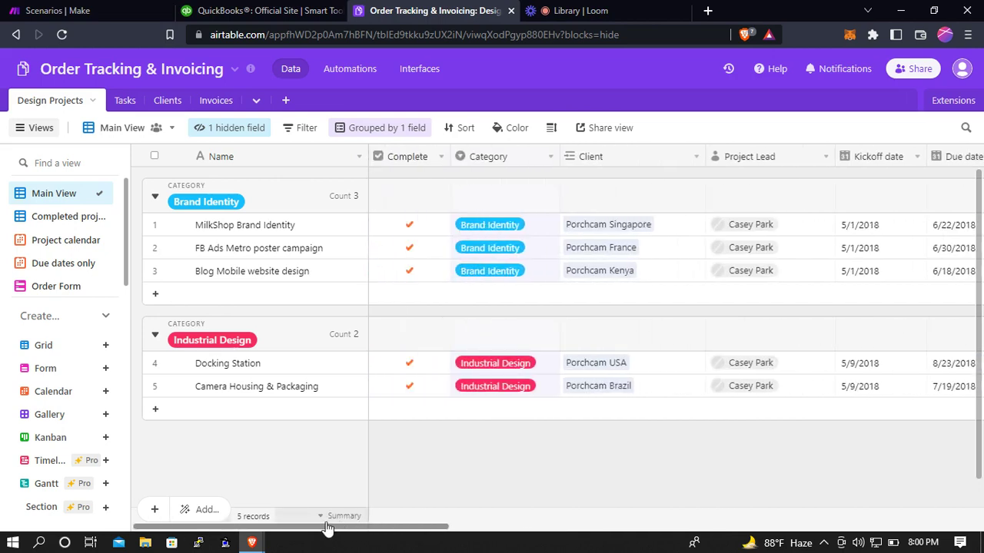
{"action": "left_click_drag", "start_coordinate": [326, 528], "coordinate": [868, 510]}
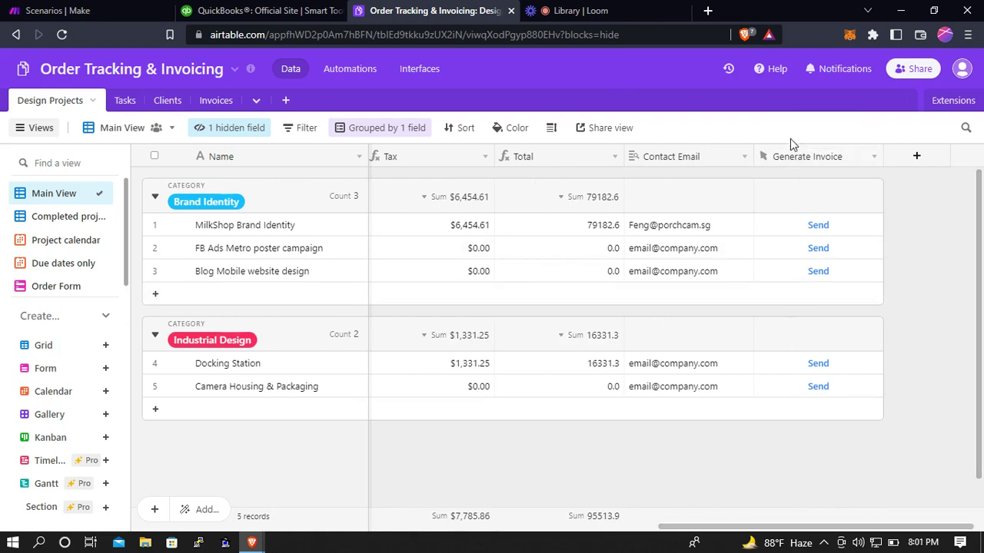
{"action": "right_click", "coordinate": [797, 165]}
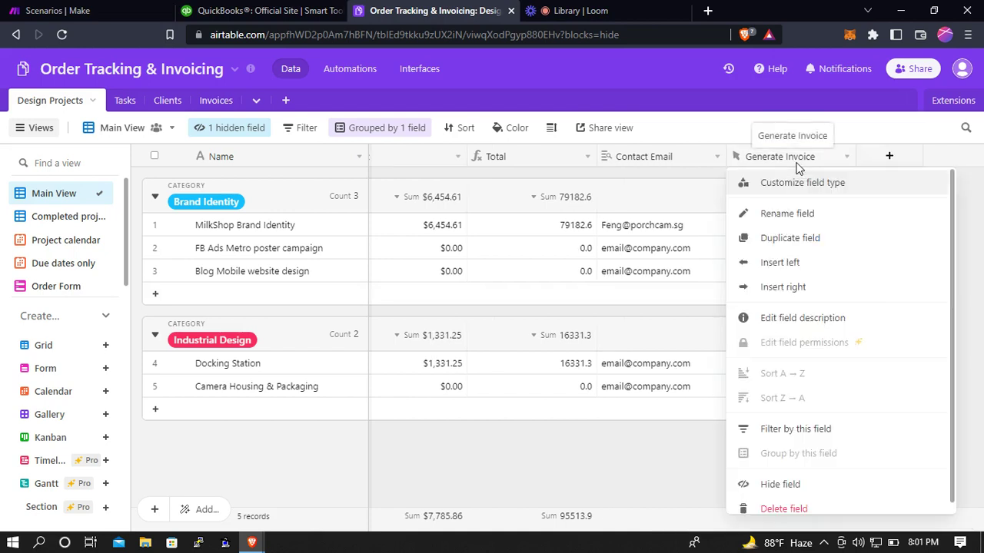
{"action": "left_click", "coordinate": [836, 124]}
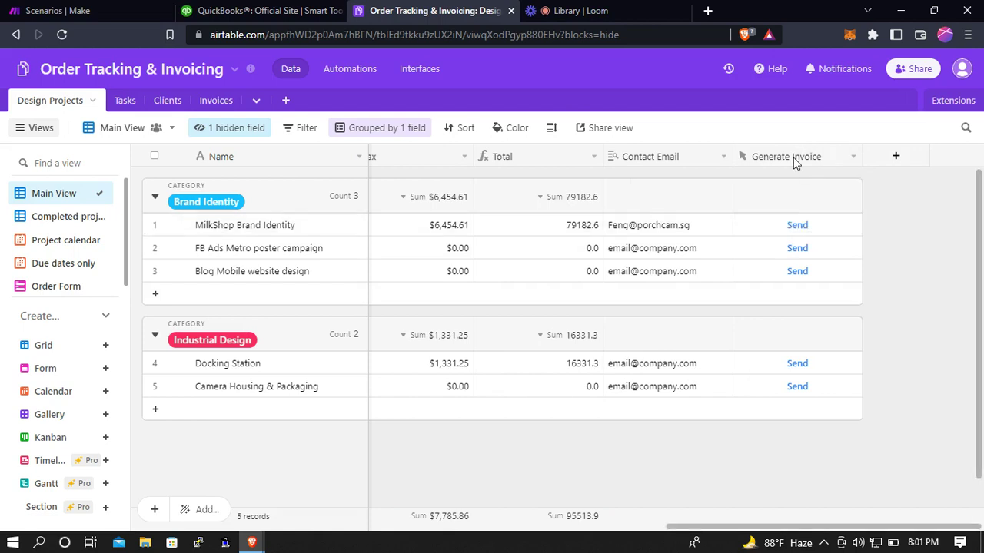
Open the Scripting extension's code and examine the webhook script, then bring the Generate Invoice field back into view.
{"action": "left_click", "coordinate": [951, 100]}
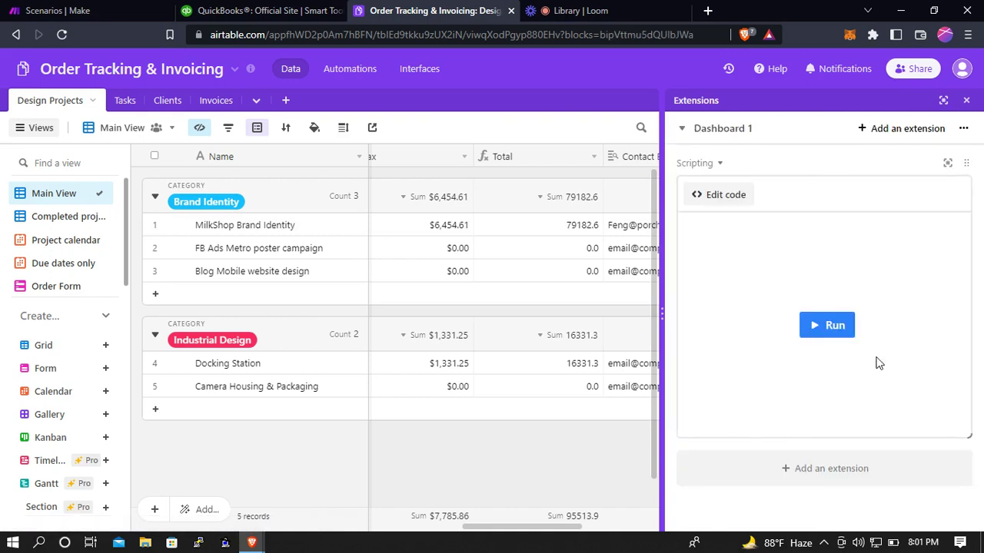
{"action": "left_click", "coordinate": [725, 195]}
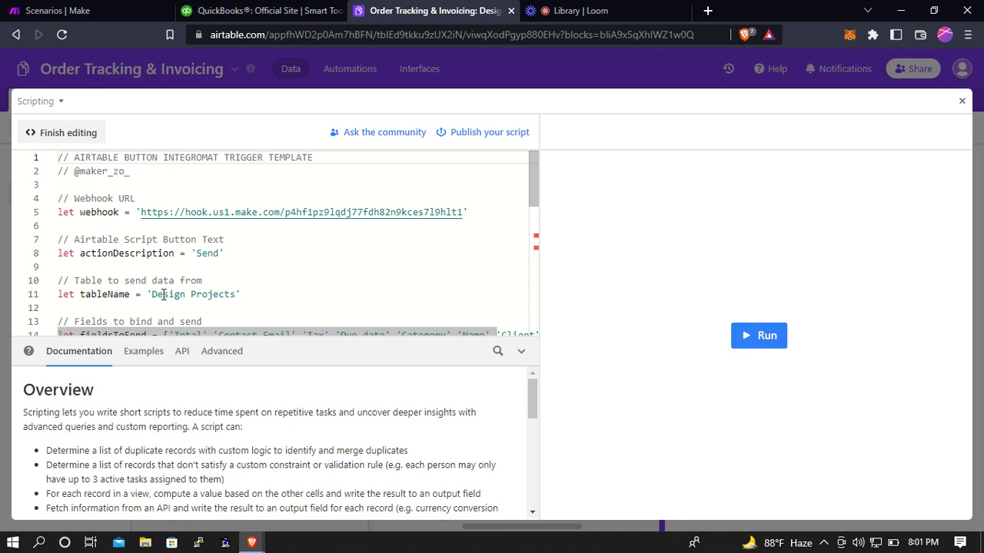
{"action": "scroll", "coordinate": [223, 292], "scroll_direction": "down", "scroll_amount": 1}
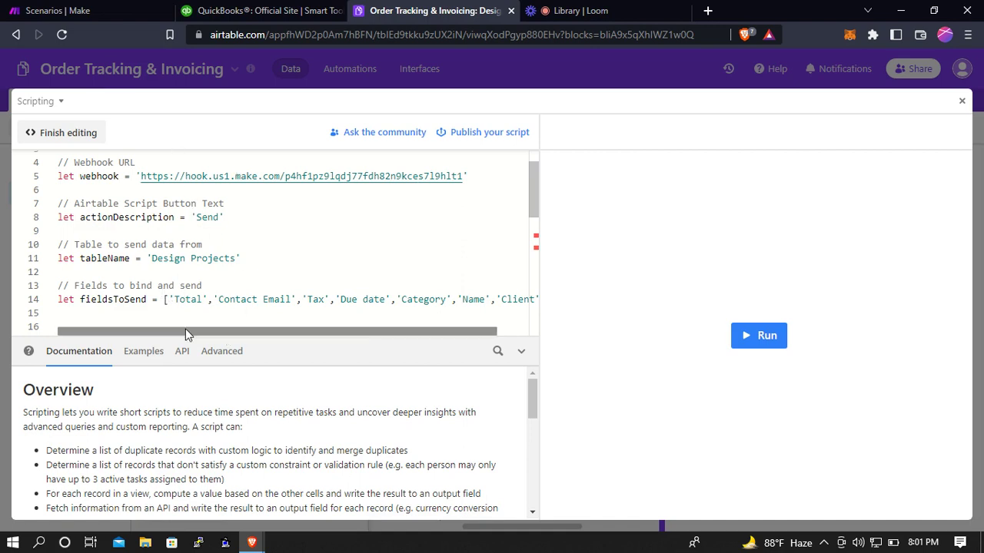
{"action": "left_click_drag", "start_coordinate": [228, 331], "coordinate": [209, 277]}
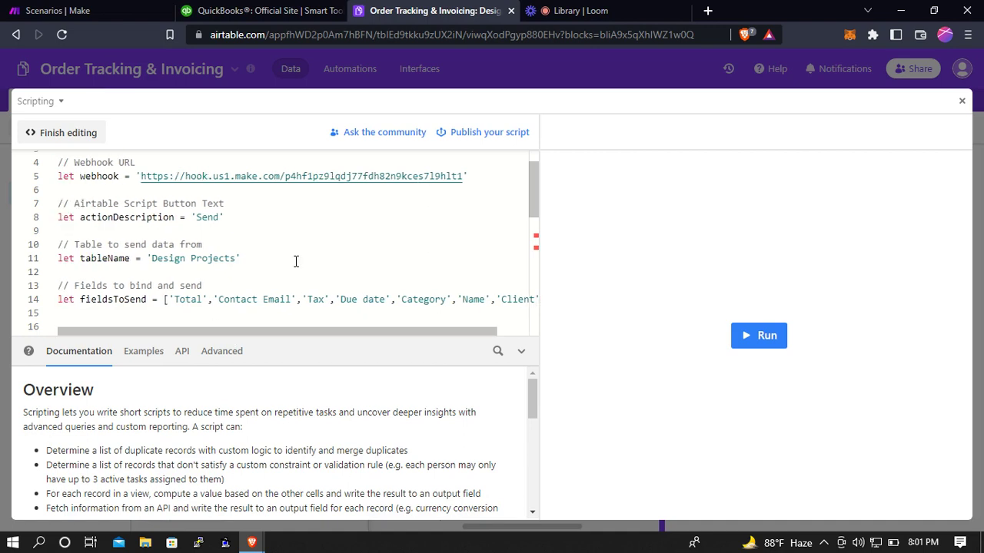
{"action": "scroll", "coordinate": [214, 299], "scroll_direction": "down", "scroll_amount": 2}
{"action": "scroll", "coordinate": [202, 292], "scroll_direction": "down", "scroll_amount": 3}
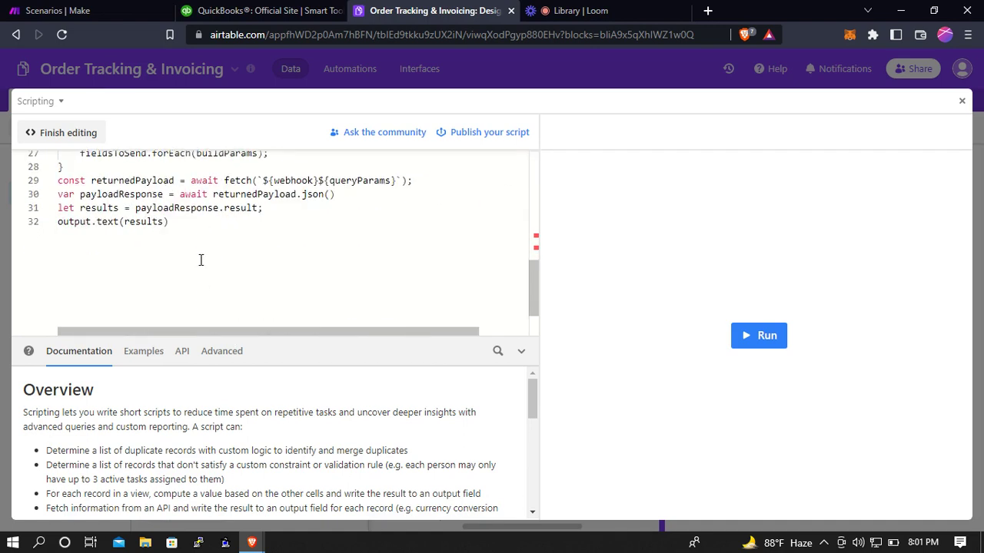
{"action": "scroll", "coordinate": [199, 262], "scroll_direction": "up", "scroll_amount": 2}
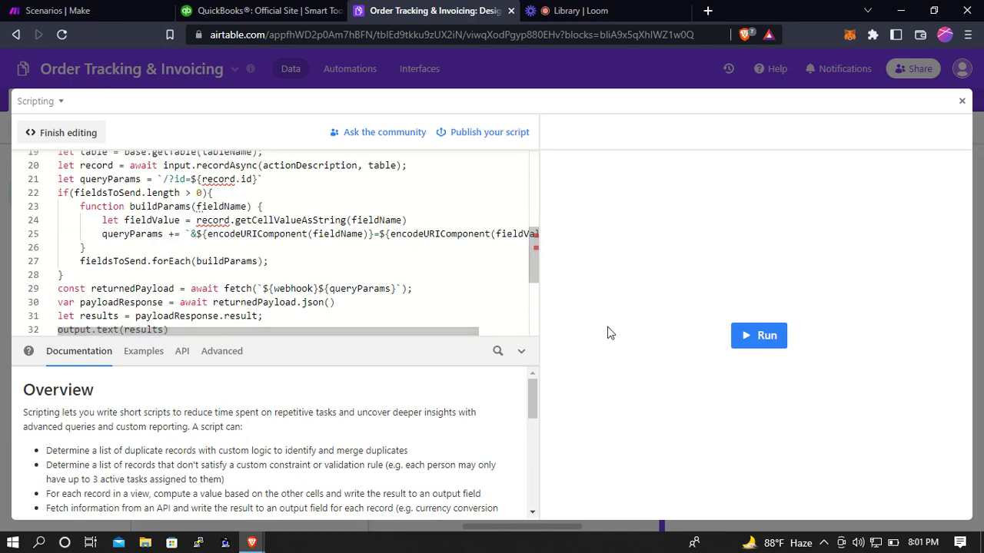
{"action": "left_click", "coordinate": [961, 101]}
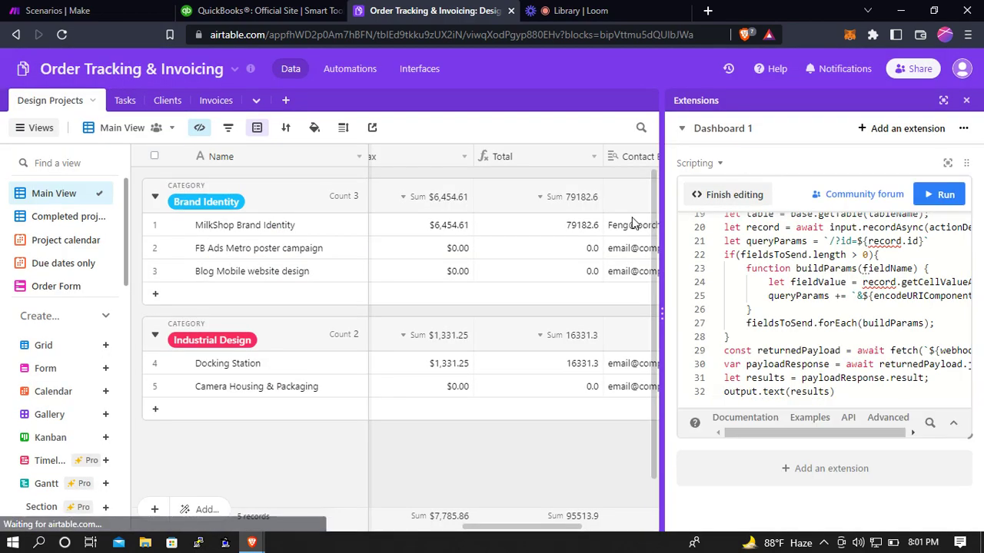
{"action": "left_click_drag", "start_coordinate": [551, 527], "coordinate": [626, 527]}
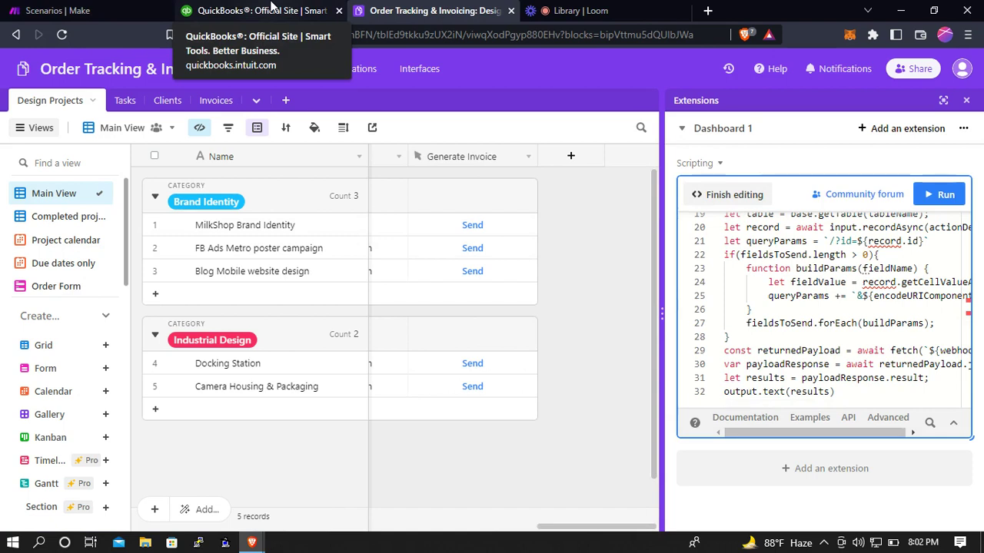
Create a new scenario in Make and add a Webhooks Custom webhook module as its trigger.
{"action": "left_click", "coordinate": [123, 8]}
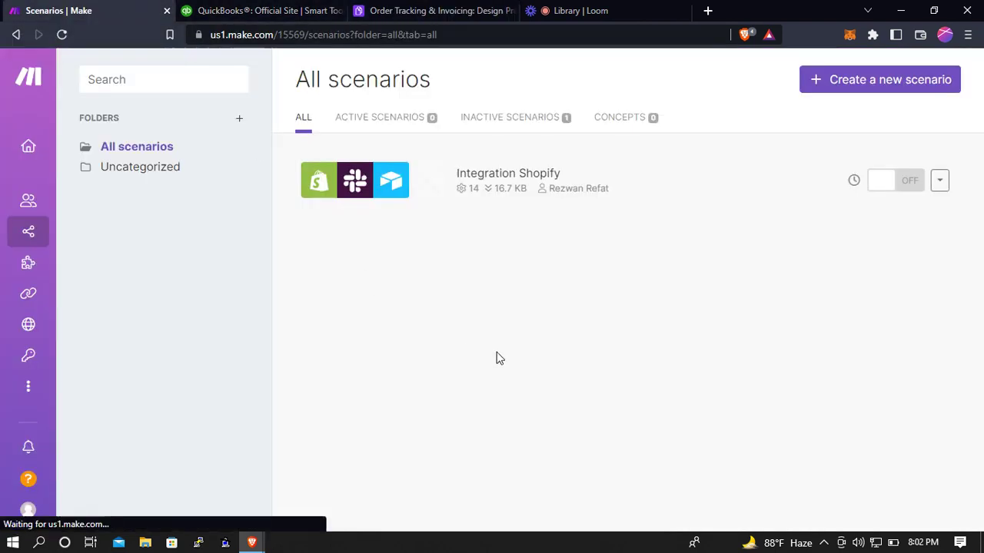
{"action": "left_click", "coordinate": [872, 83]}
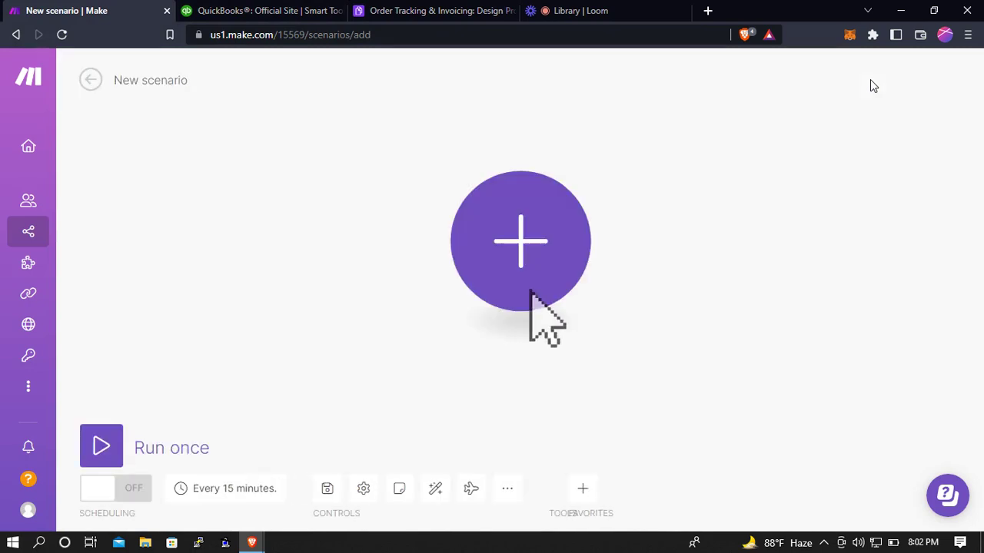
{"action": "left_click", "coordinate": [506, 256]}
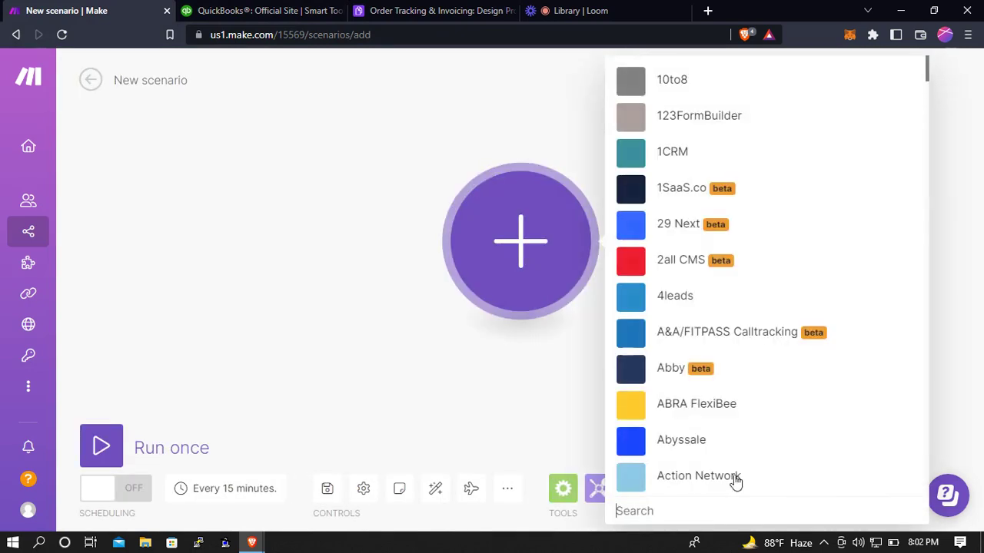
{"action": "type", "text": "webhook"}
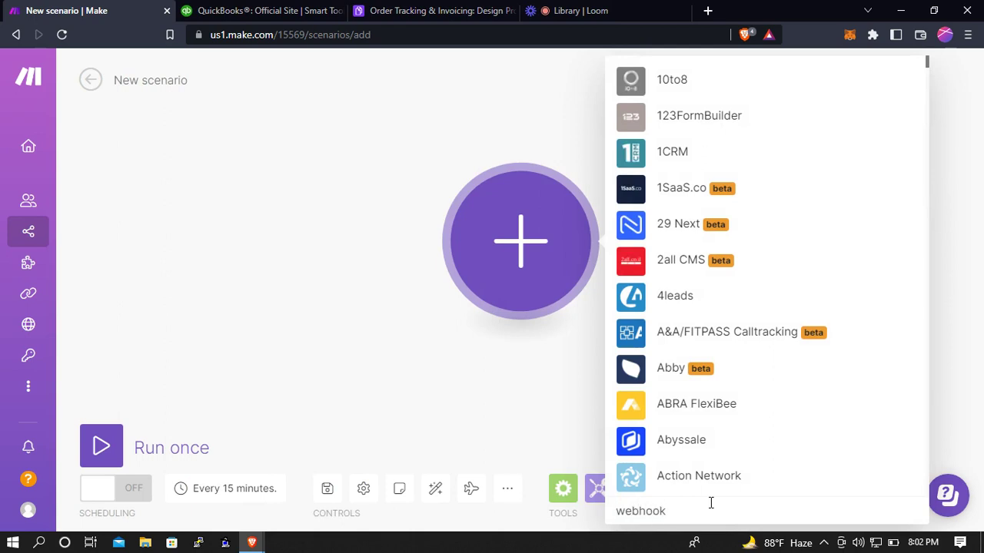
{"action": "left_click", "coordinate": [695, 84]}
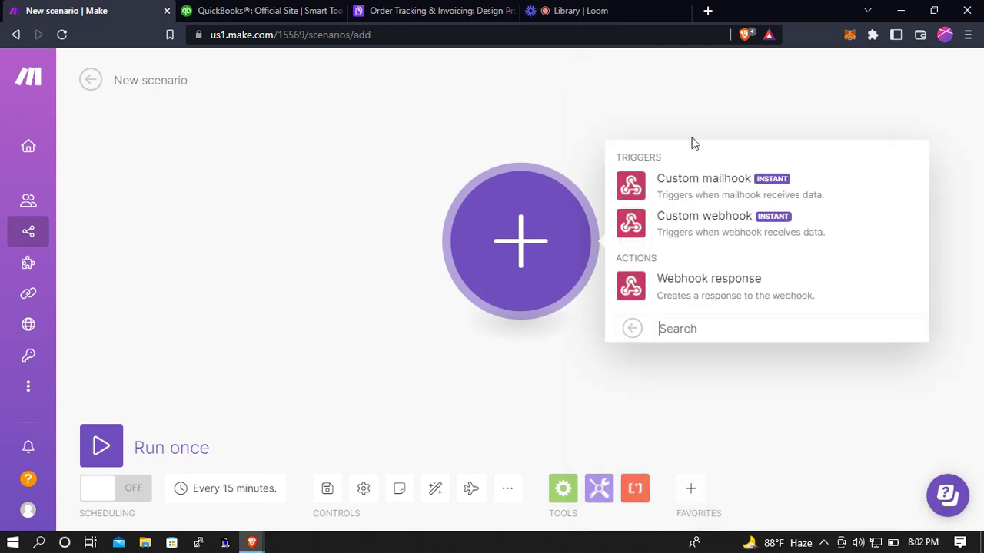
{"action": "left_click", "coordinate": [638, 227]}
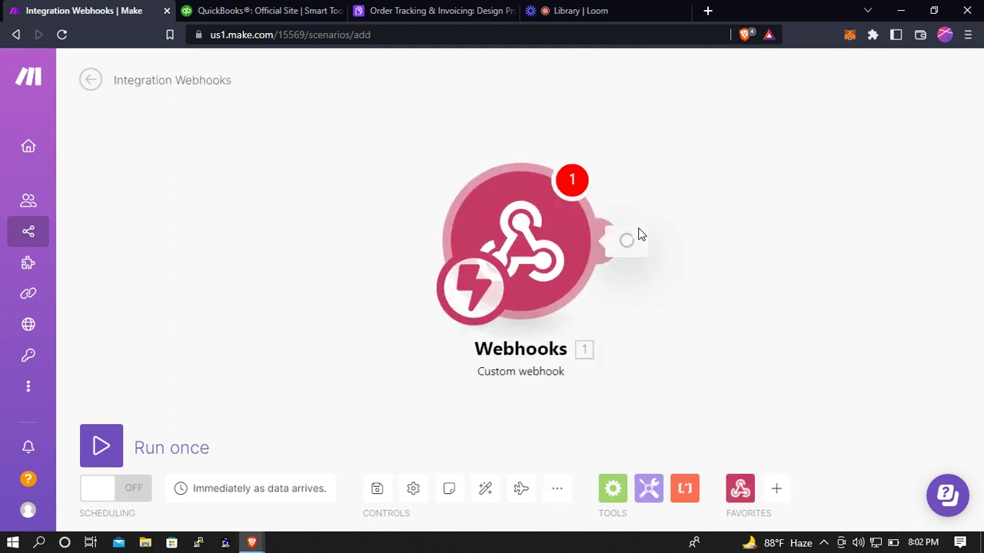
Choose the QB invoice hook for the webhook trigger and copy its address.
{"action": "left_click", "coordinate": [743, 235]}
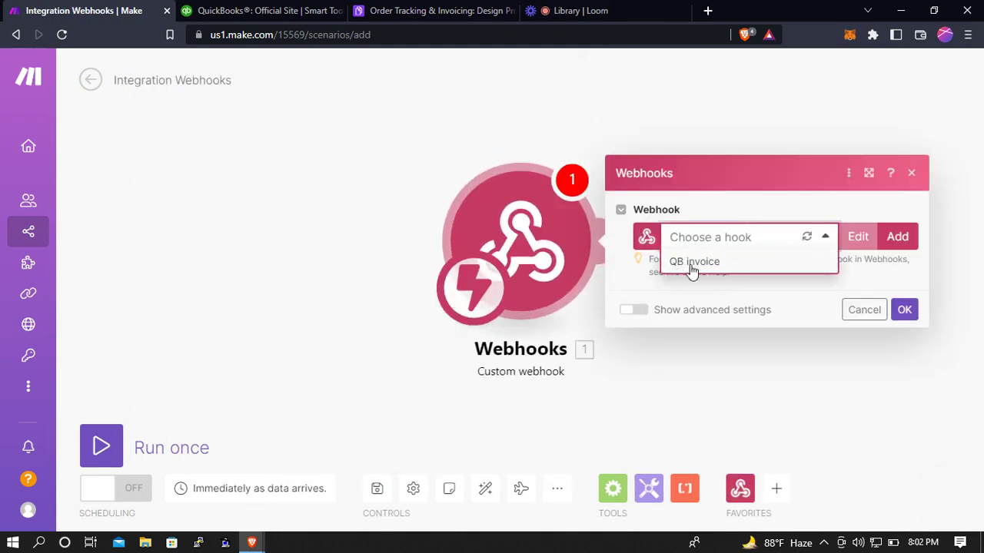
{"action": "left_click", "coordinate": [694, 262]}
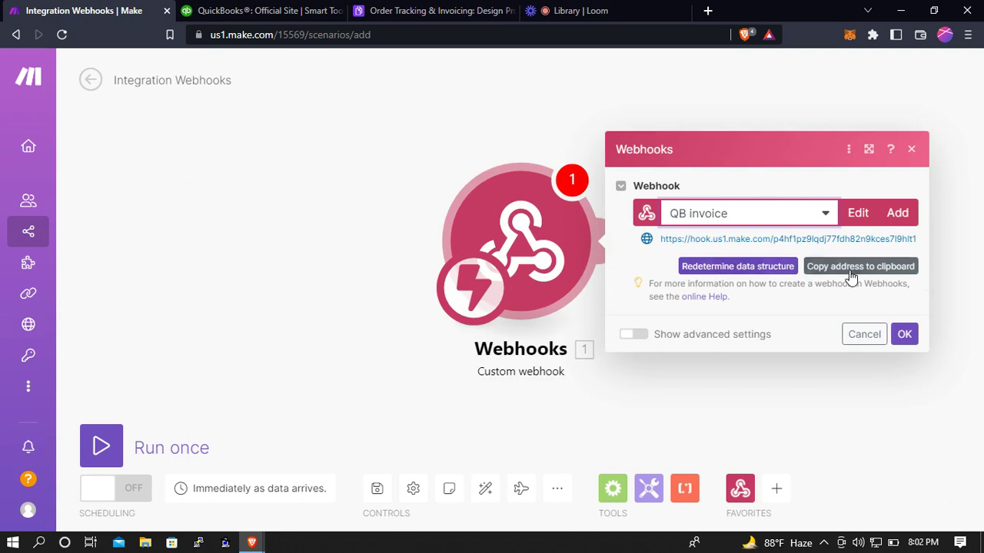
{"action": "left_click", "coordinate": [852, 275]}
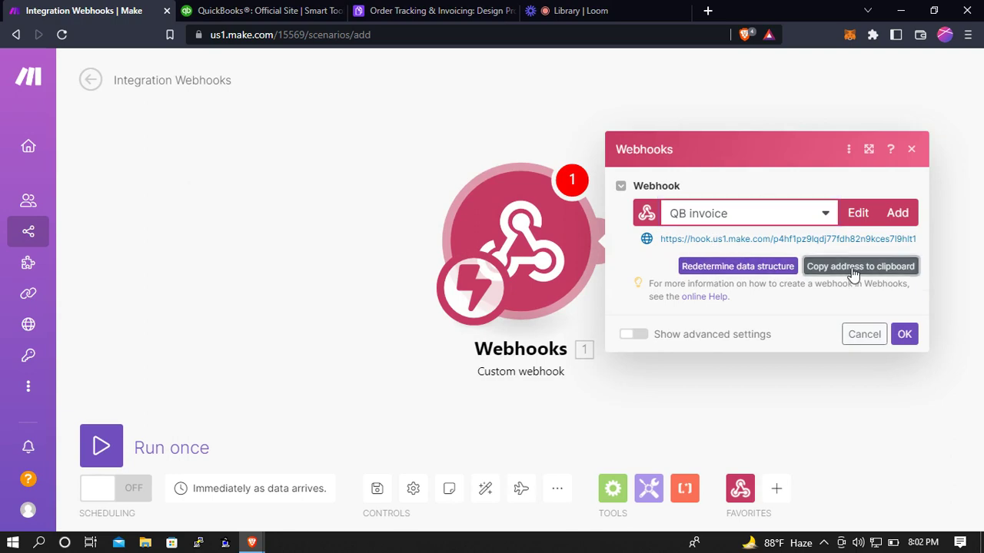
Switch to Airtable and examine the webhook URL and button text settings at the start of the script.
{"action": "left_click", "coordinate": [407, 10]}
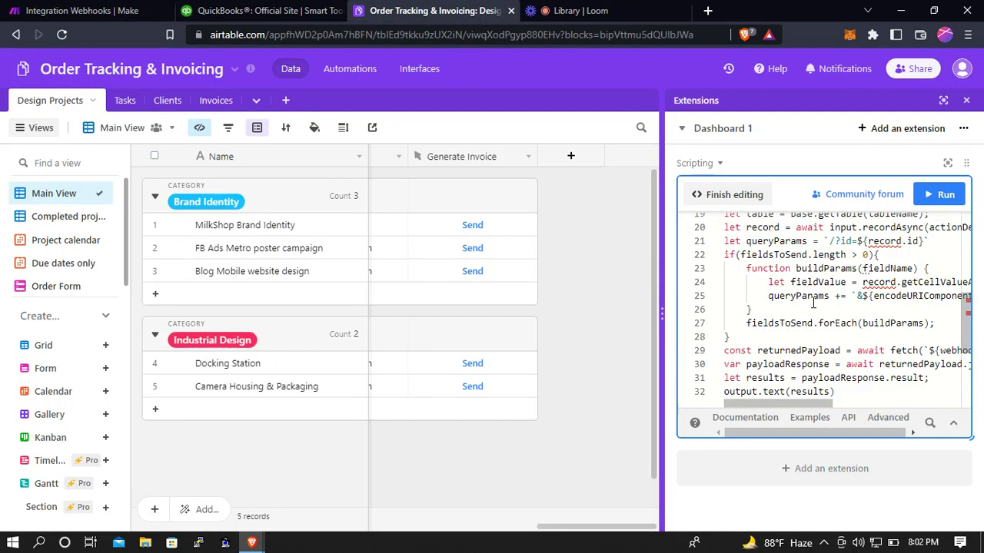
{"action": "scroll", "coordinate": [813, 302], "scroll_direction": "up", "scroll_amount": 5}
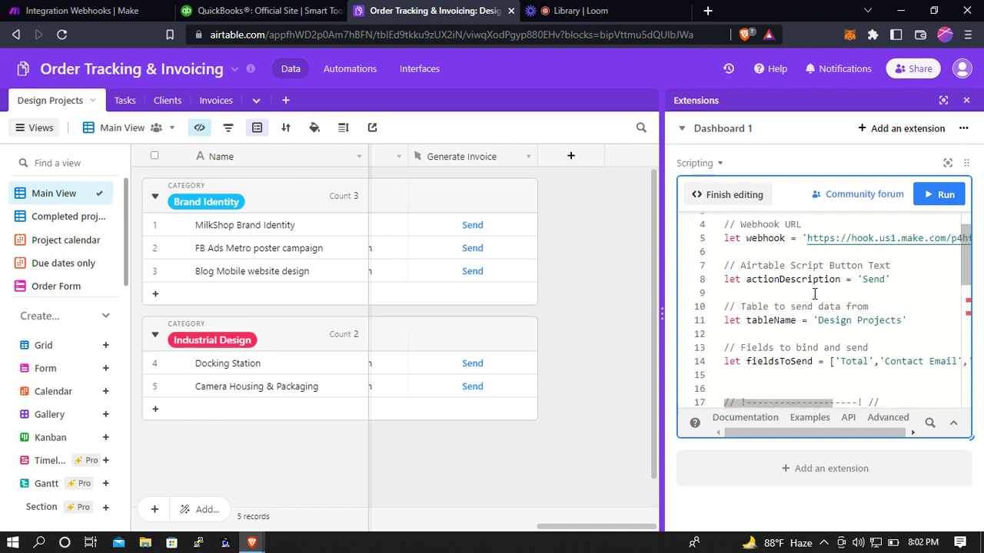
{"action": "scroll", "coordinate": [814, 293], "scroll_direction": "up", "scroll_amount": 2}
{"action": "mouse_move", "coordinate": [768, 403]}
{"action": "left_mouse_down"}
{"action": "mouse_move", "coordinate": [798, 407]}
{"action": "mouse_move", "coordinate": [769, 405]}
{"action": "left_mouse_up"}
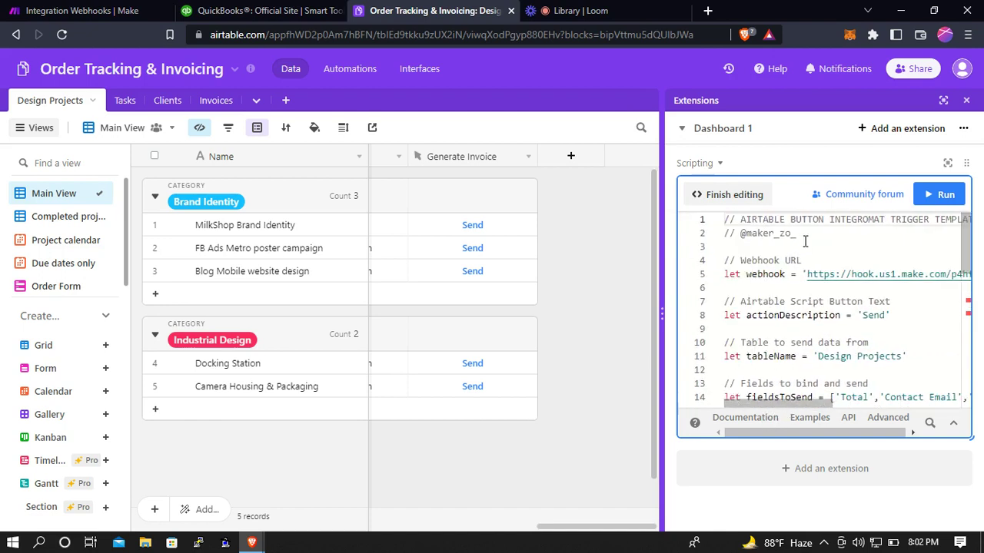
{"action": "left_click_drag", "start_coordinate": [799, 233], "coordinate": [721, 238]}
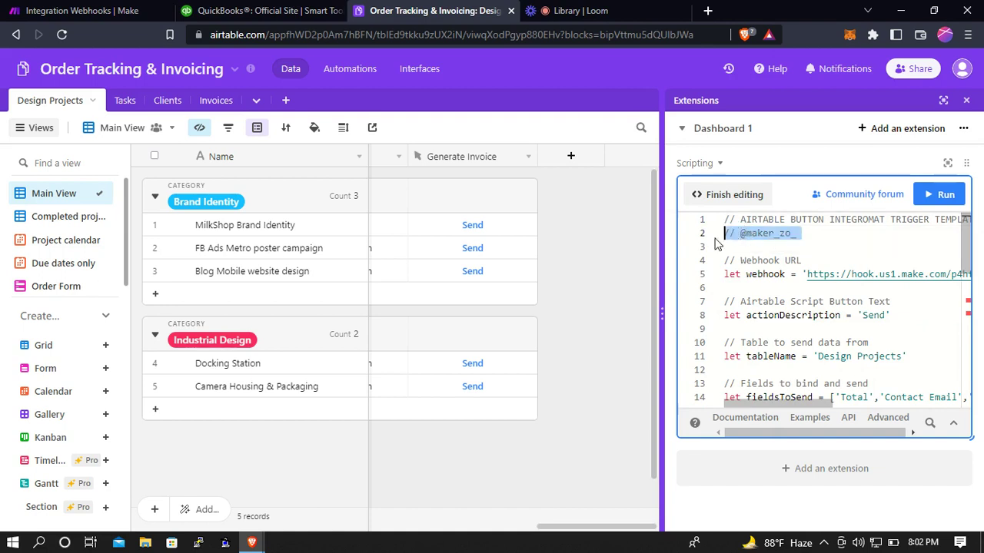
{"action": "left_click", "coordinate": [742, 234]}
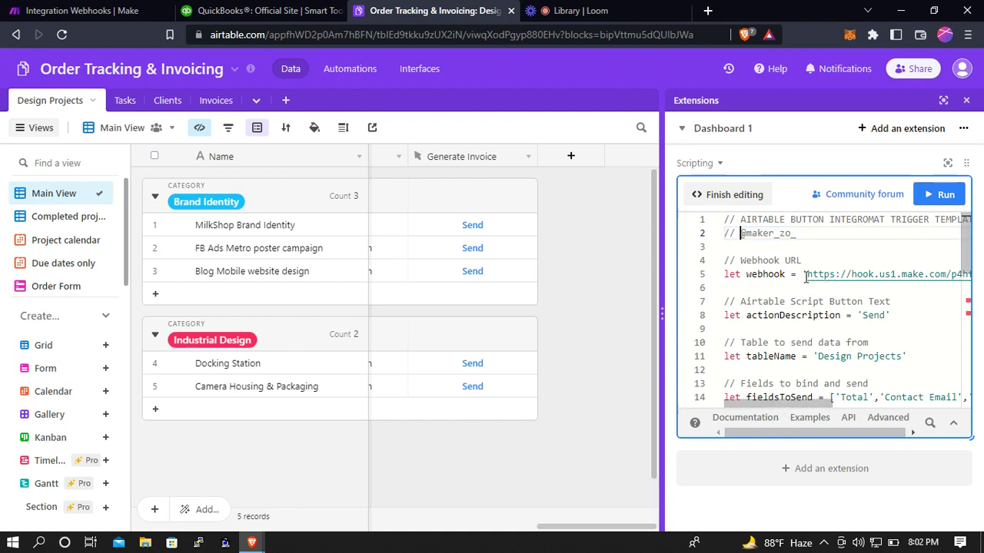
{"action": "mouse_move", "coordinate": [805, 276]}
{"action": "left_mouse_down"}
{"action": "mouse_move", "coordinate": [876, 274]}
{"action": "mouse_move", "coordinate": [813, 274]}
{"action": "mouse_move", "coordinate": [824, 274]}
{"action": "left_mouse_up"}
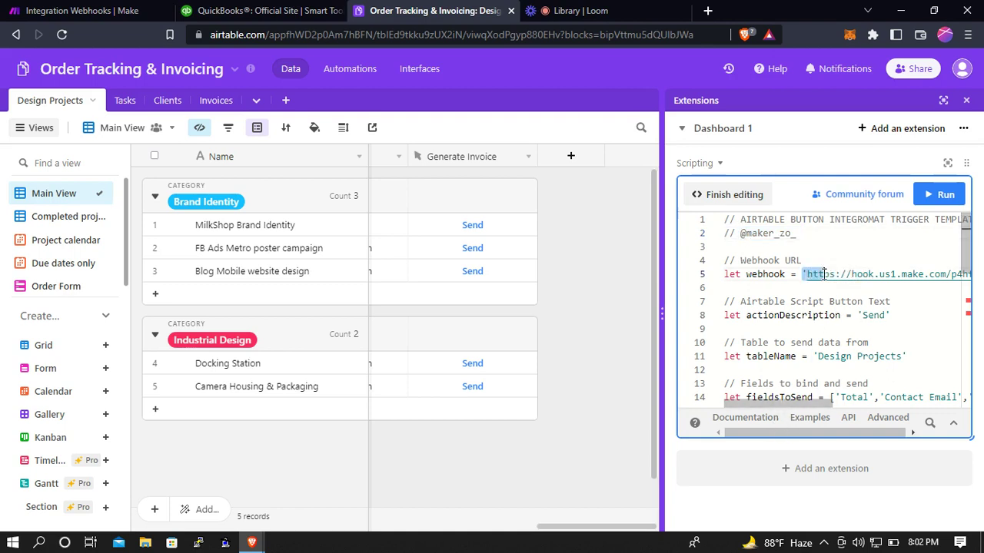
{"action": "left_click", "coordinate": [809, 277]}
{"action": "key", "text": "shift+End"}
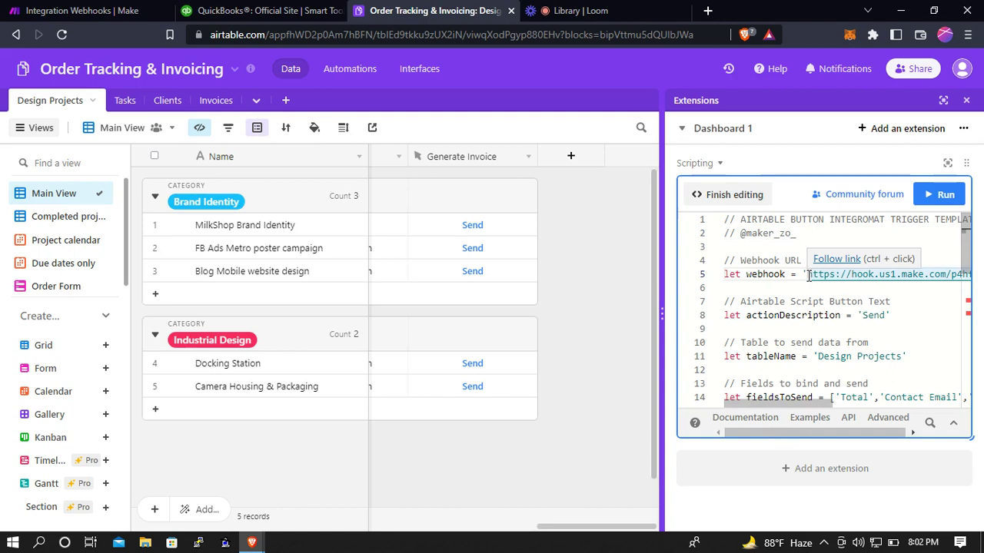
{"action": "left_click", "coordinate": [863, 314]}
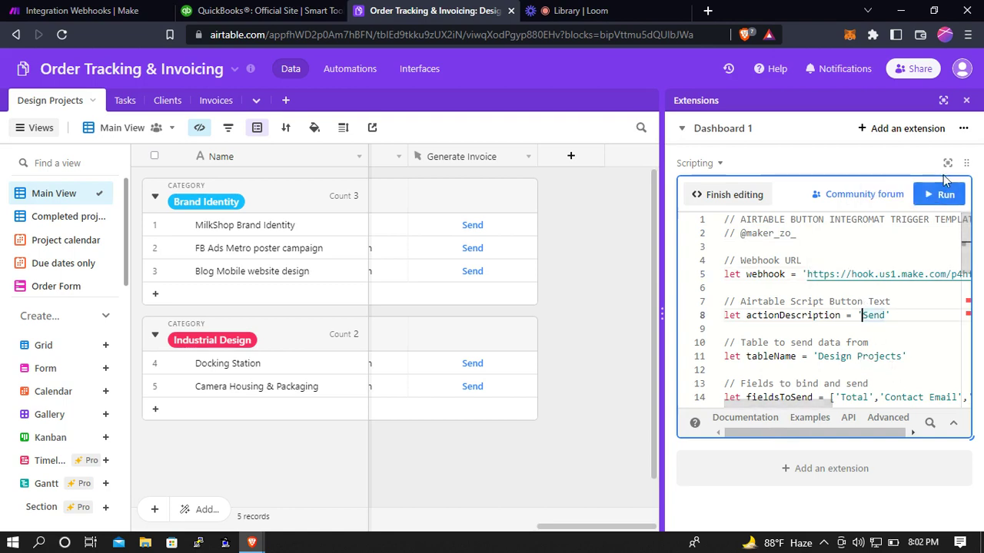
Switch to Make, save the webhook trigger's settings and find QuickBooks as the app for the next module.
{"action": "key", "text": "ctrl+1"}
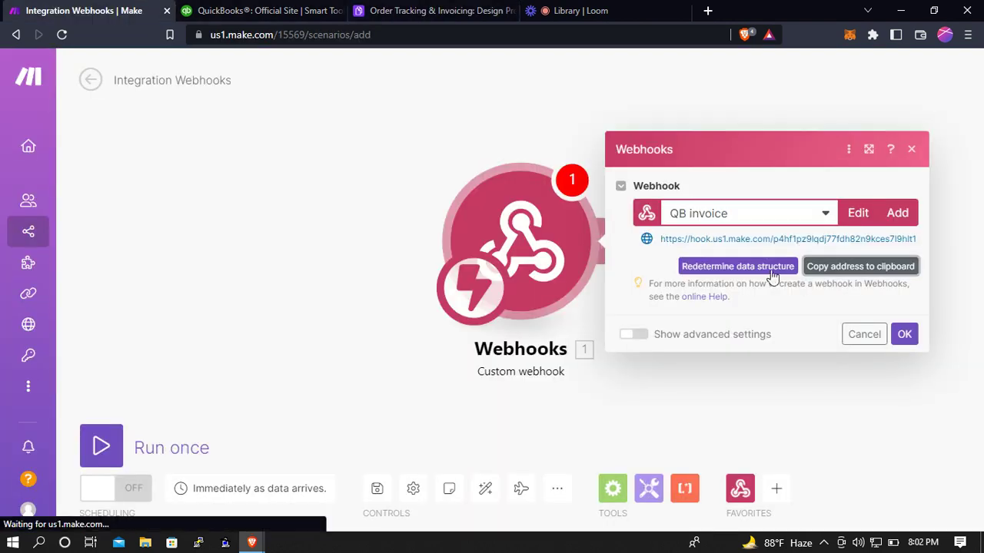
{"action": "left_click", "coordinate": [905, 335]}
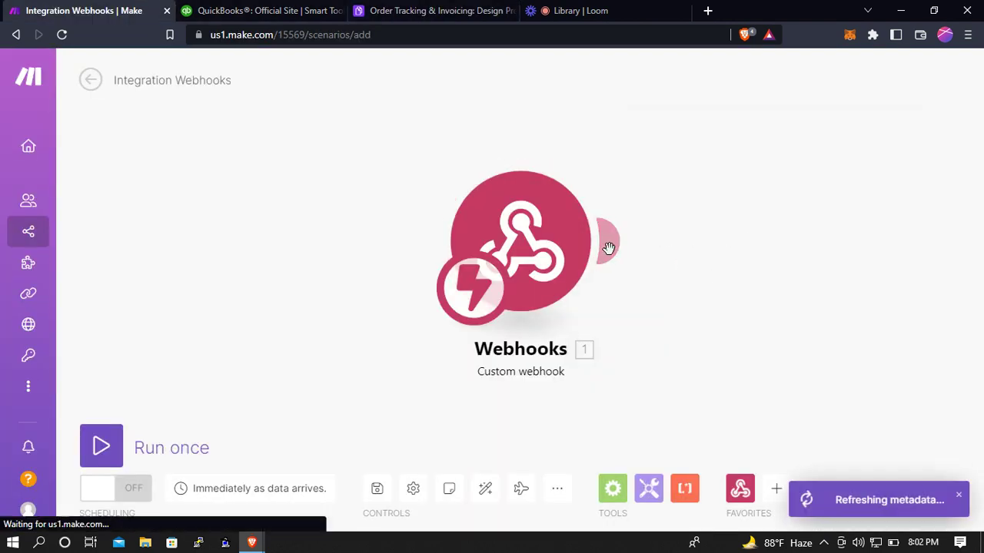
{"action": "left_click", "coordinate": [610, 239]}
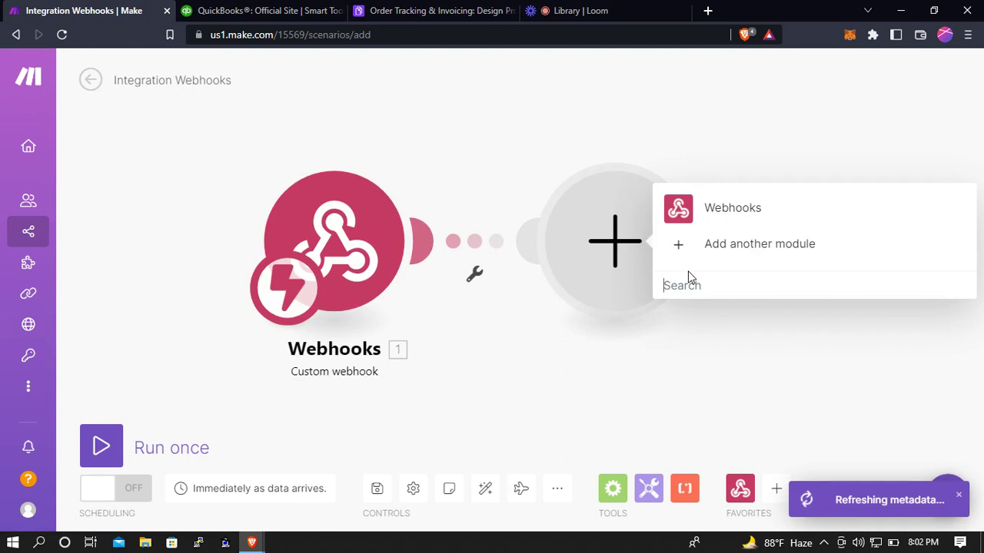
{"action": "type", "text": "Qui"}
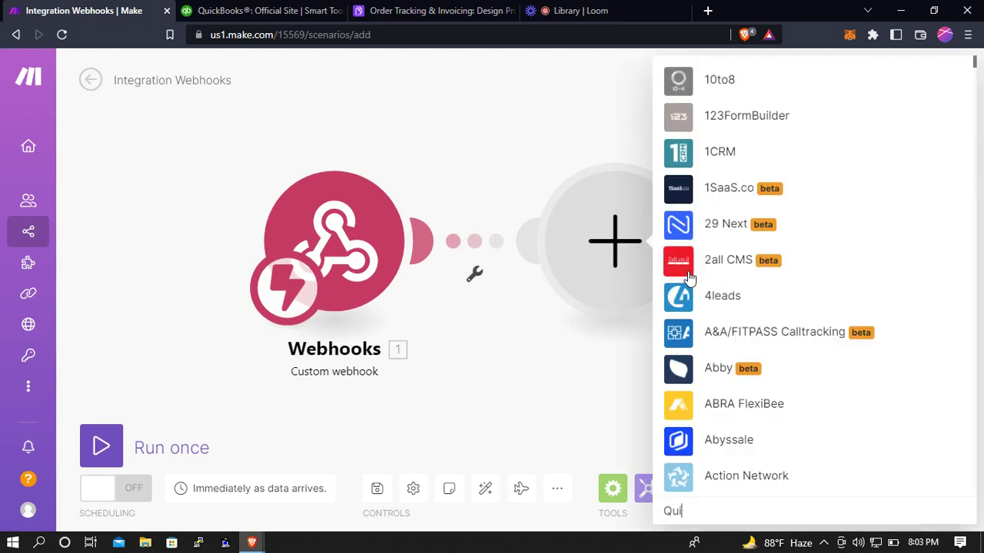
{"action": "type", "text": "b"}
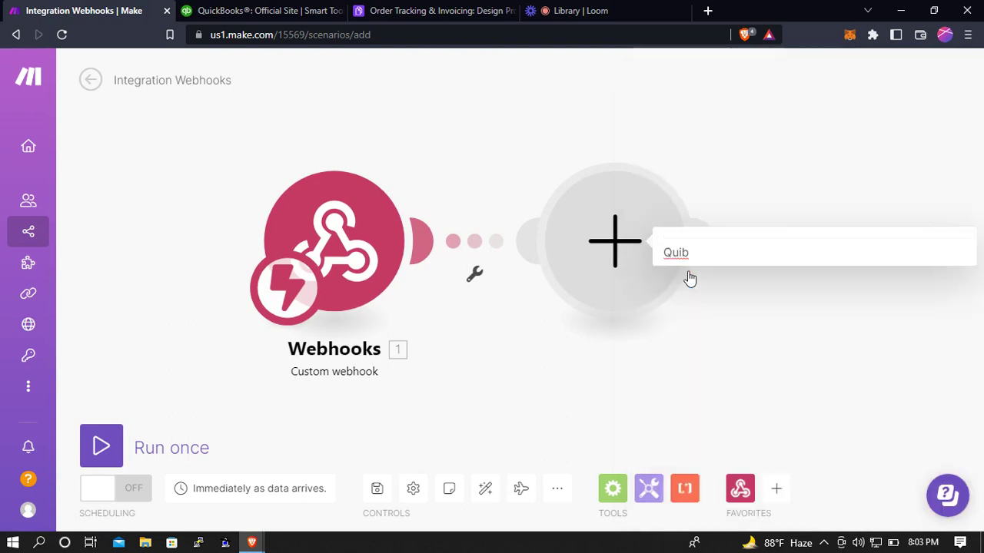
{"action": "key", "text": "BackSpace"}
{"action": "key", "text": "BackSpace"}
{"action": "type", "text": "ic"}
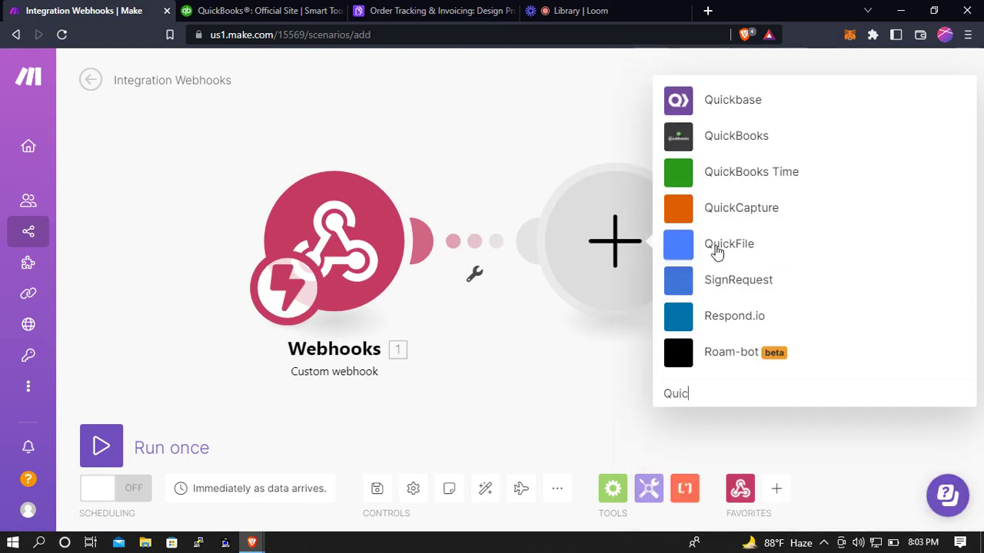
{"action": "left_click", "coordinate": [743, 146]}
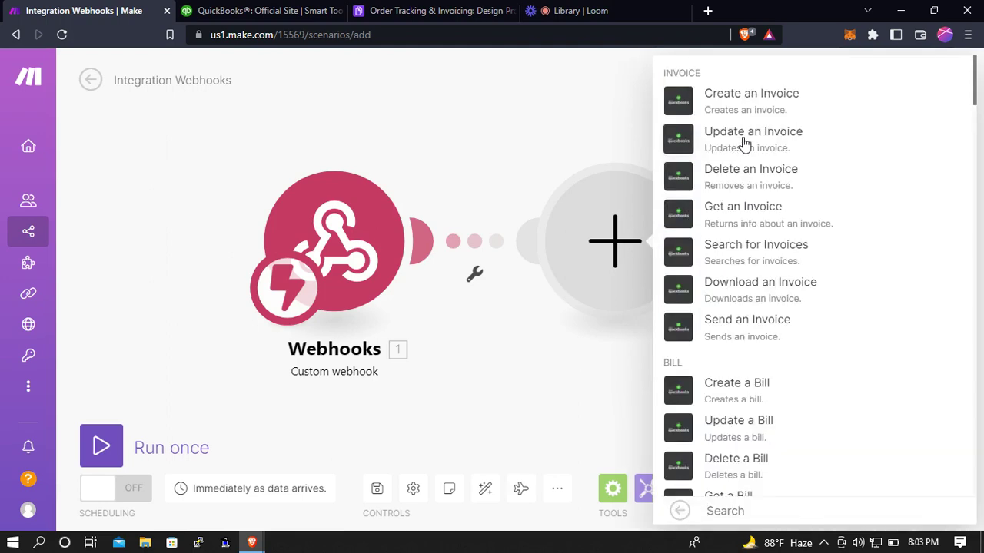
Search the QuickBooks actions for "search" and add the Search for Customers module after the webhook.
{"action": "scroll", "coordinate": [746, 277], "scroll_direction": "down", "scroll_amount": 2}
{"action": "scroll", "coordinate": [747, 289], "scroll_direction": "up", "scroll_amount": 2}
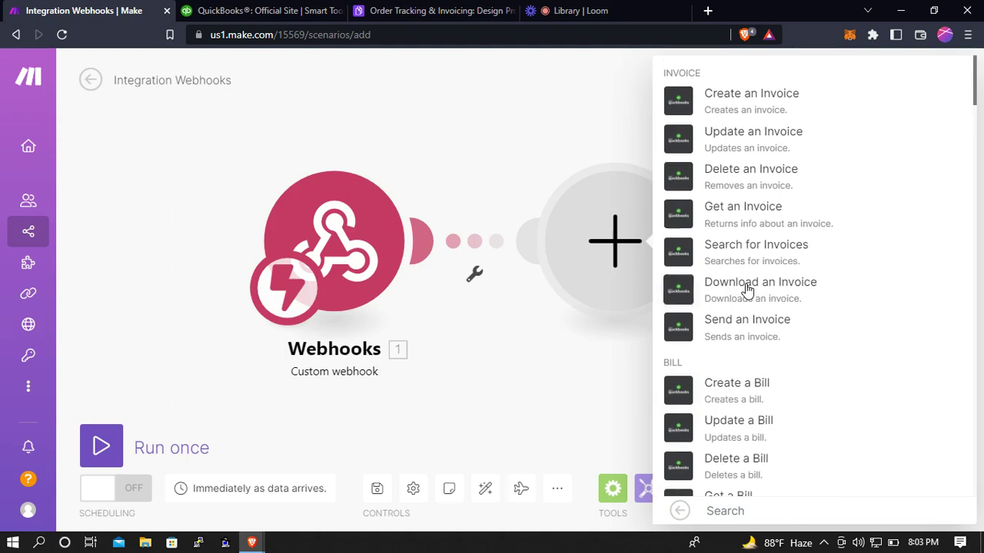
{"action": "type", "text": "search"}
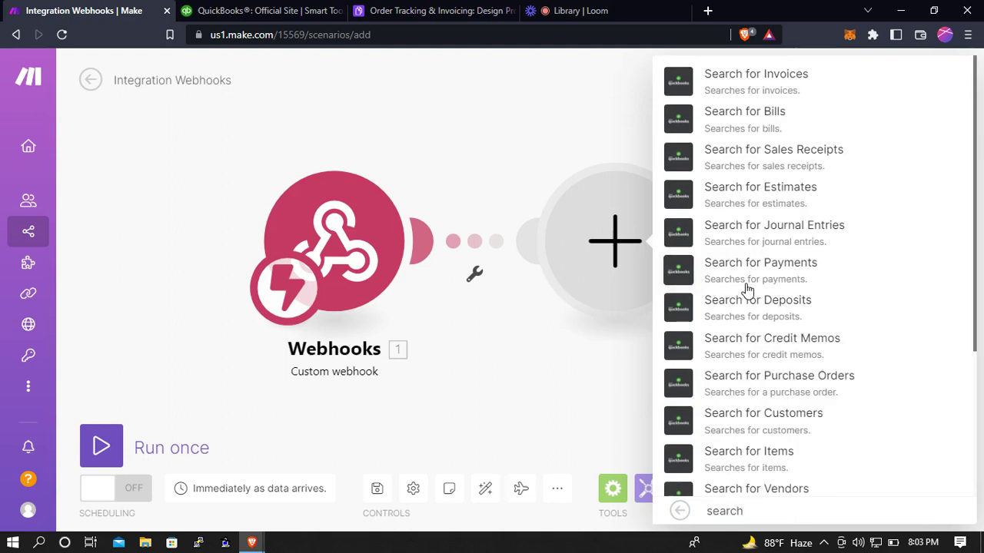
{"action": "left_click", "coordinate": [804, 432]}
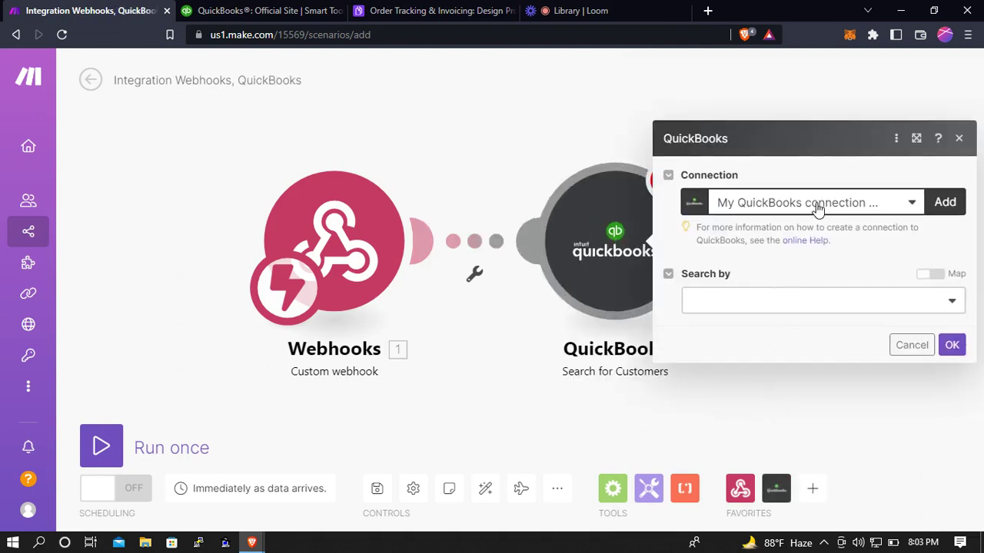
Use the existing My QuickBooks connection and set the customer search to search by field.
{"action": "left_click", "coordinate": [818, 207]}
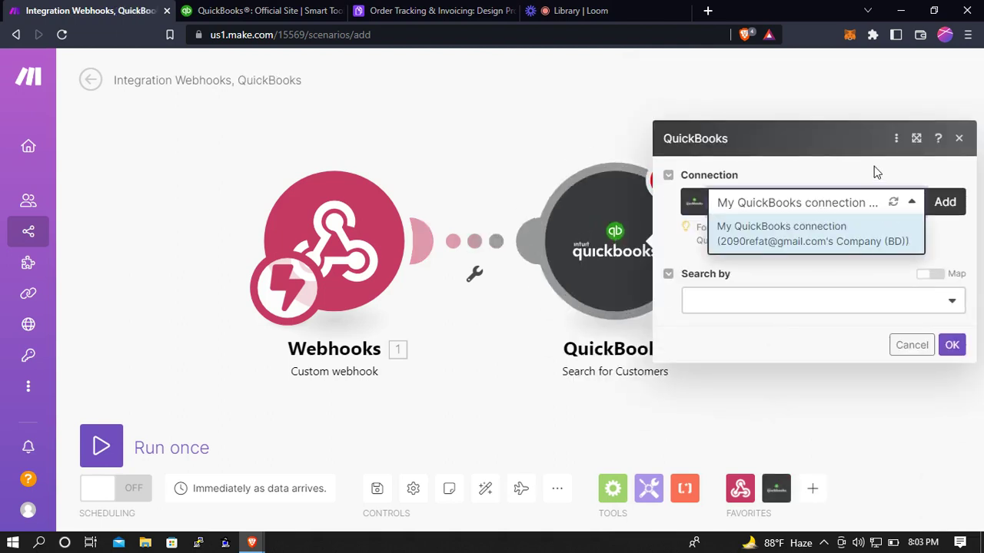
{"action": "left_click", "coordinate": [846, 231]}
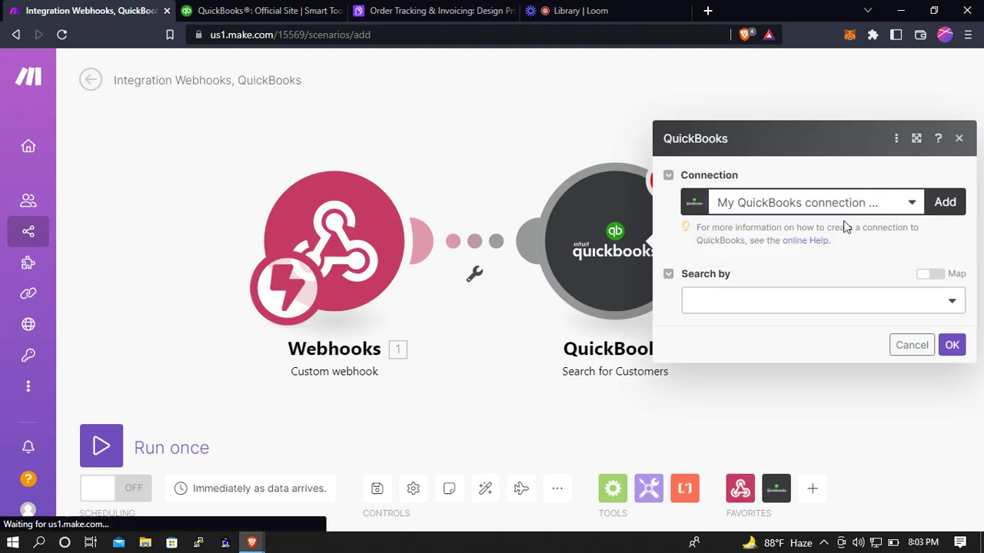
{"action": "left_click", "coordinate": [803, 300]}
{"action": "left_click", "coordinate": [710, 326]}
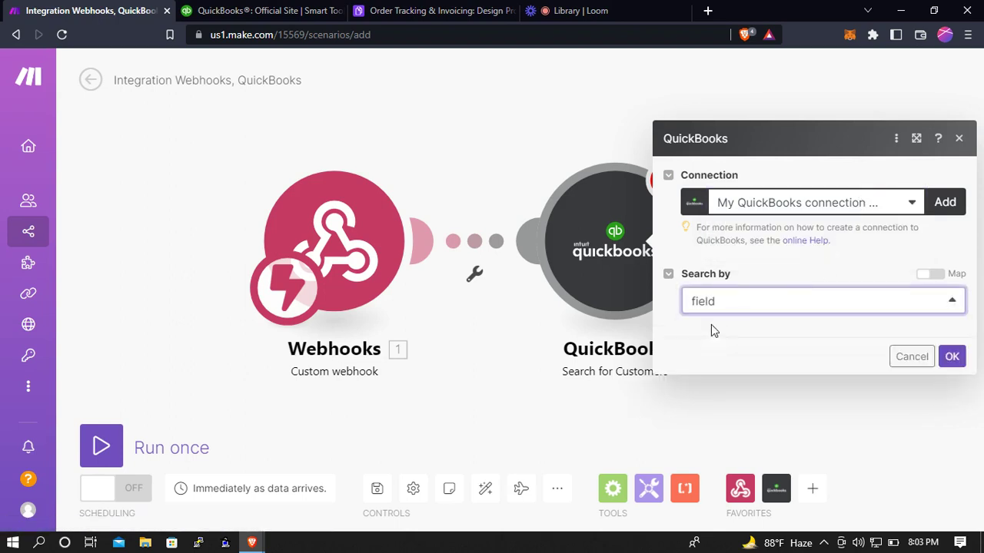
Set the customer search filter to Email address, Text: Equals, with the webhook's Contact Email as the value.
{"action": "left_click", "coordinate": [795, 297]}
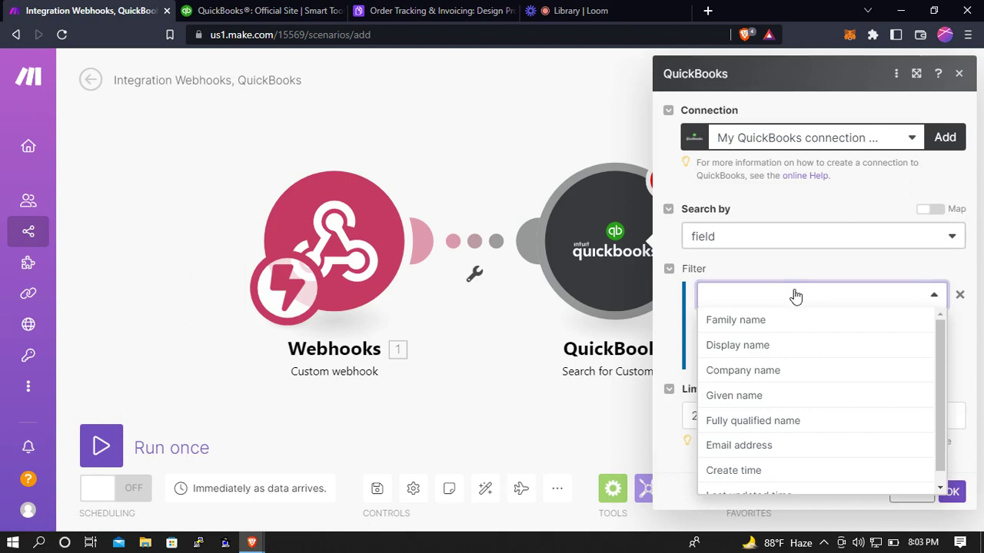
{"action": "scroll", "coordinate": [780, 427], "scroll_direction": "down", "scroll_amount": 1}
{"action": "left_click", "coordinate": [755, 435]}
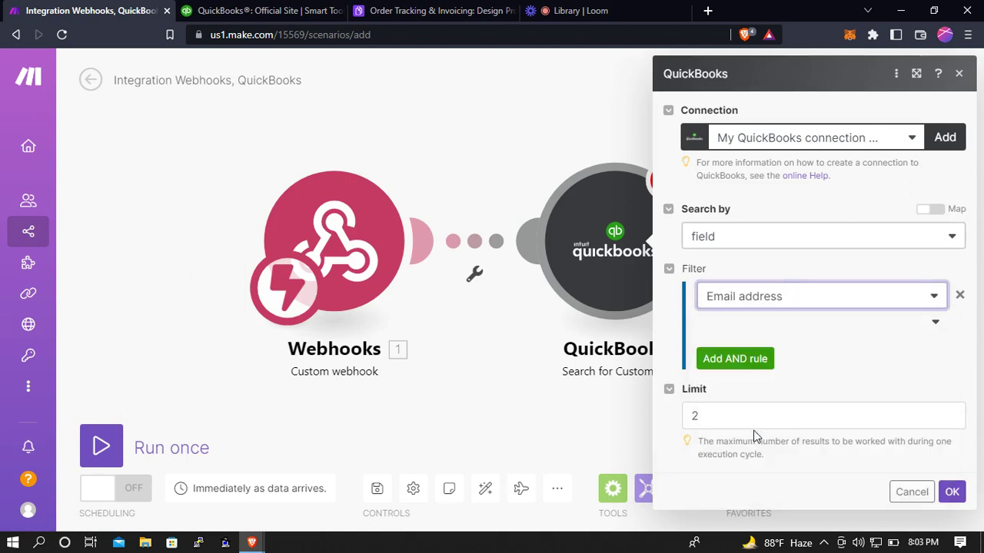
{"action": "left_click", "coordinate": [783, 321]}
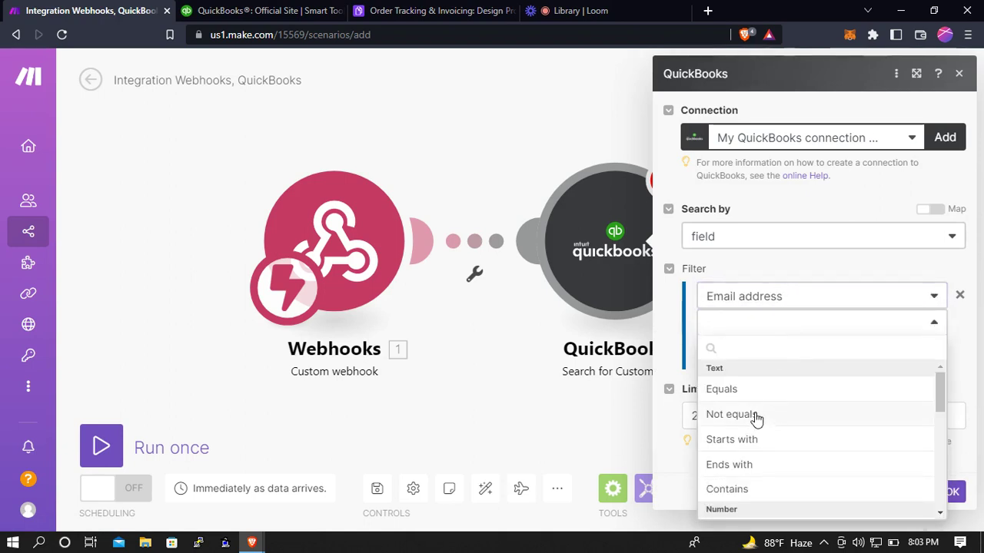
{"action": "left_click", "coordinate": [760, 390]}
{"action": "left_click", "coordinate": [784, 350]}
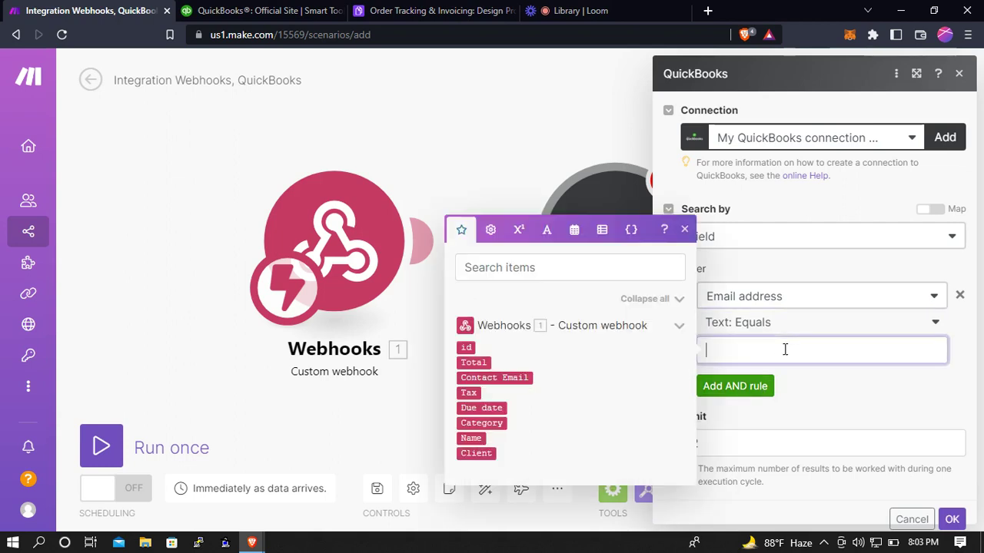
{"action": "left_click", "coordinate": [494, 378]}
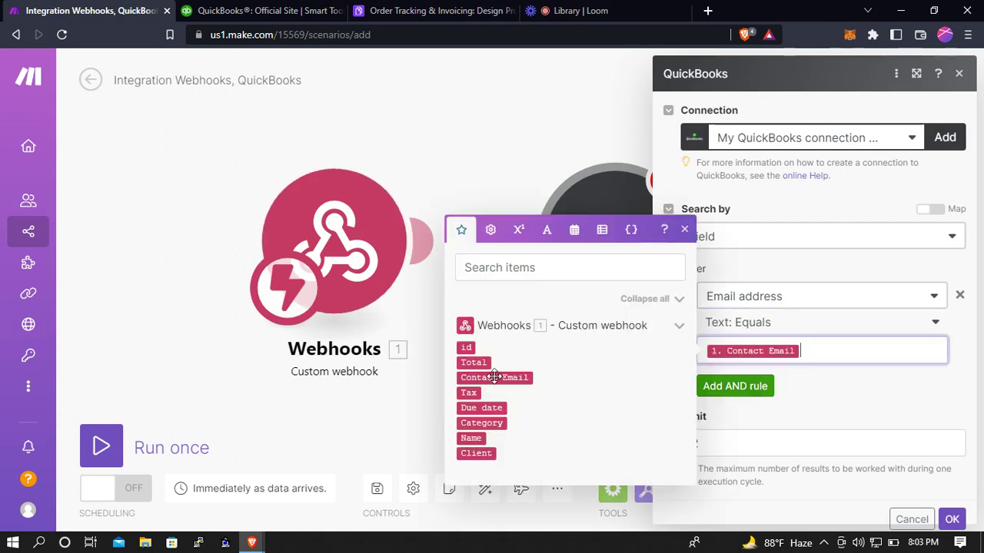
{"action": "left_click", "coordinate": [949, 408]}
{"action": "left_click", "coordinate": [685, 229]}
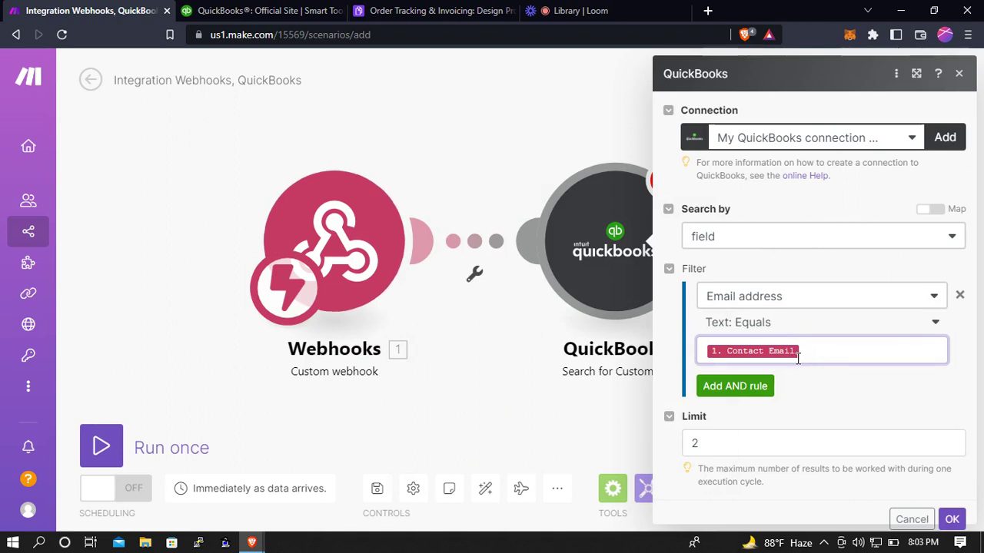
Set the customer search limit to 1 and save the module's settings.
{"action": "left_click", "coordinate": [730, 439]}
{"action": "key", "text": "BackSpace"}
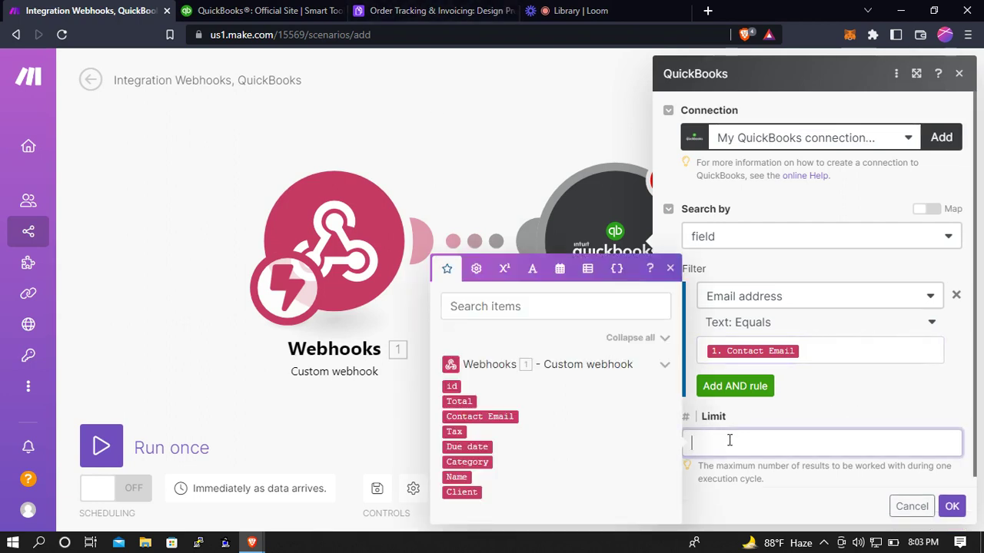
{"action": "left_click", "coordinate": [877, 404]}
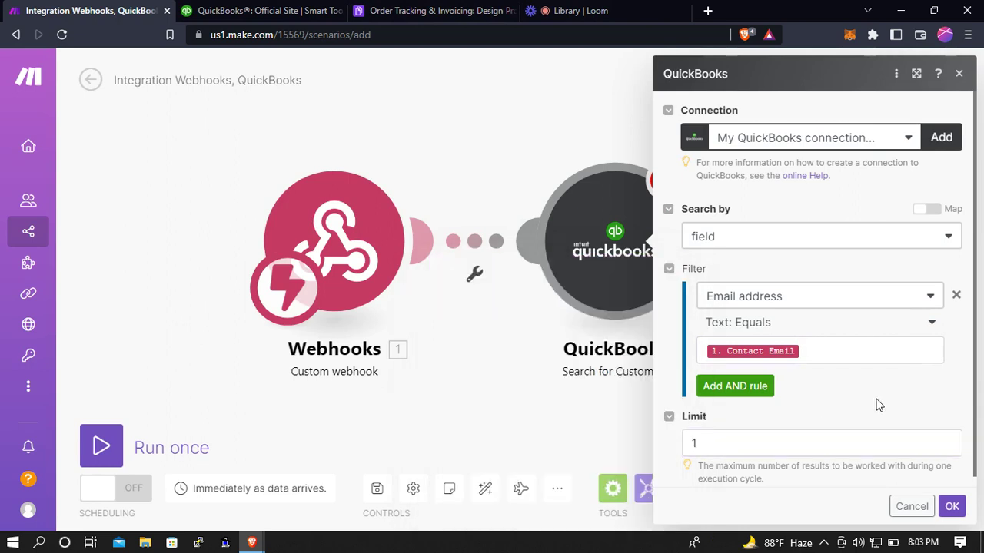
{"action": "left_click", "coordinate": [953, 506]}
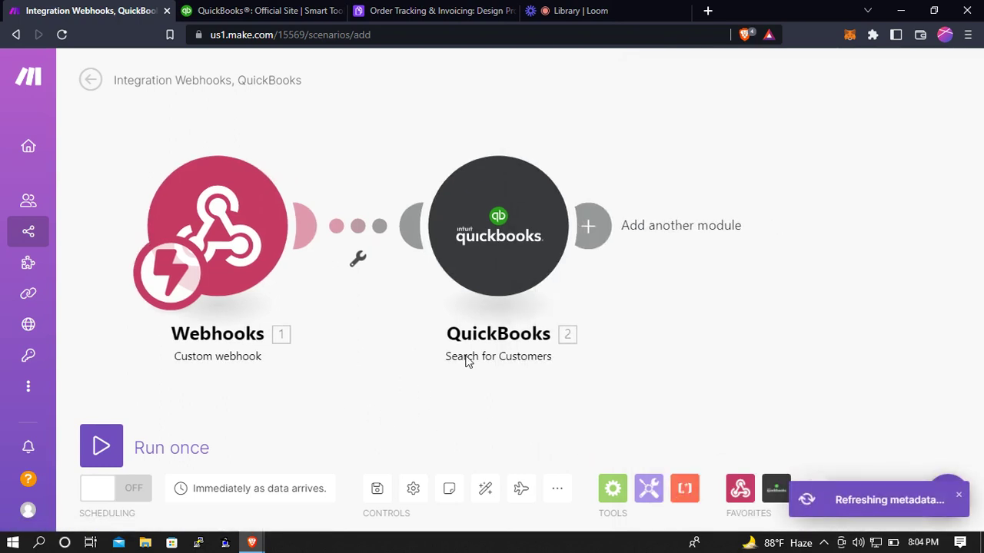
Add a flow control Router after the Search for Customers module and give it two routes.
{"action": "left_click", "coordinate": [587, 226]}
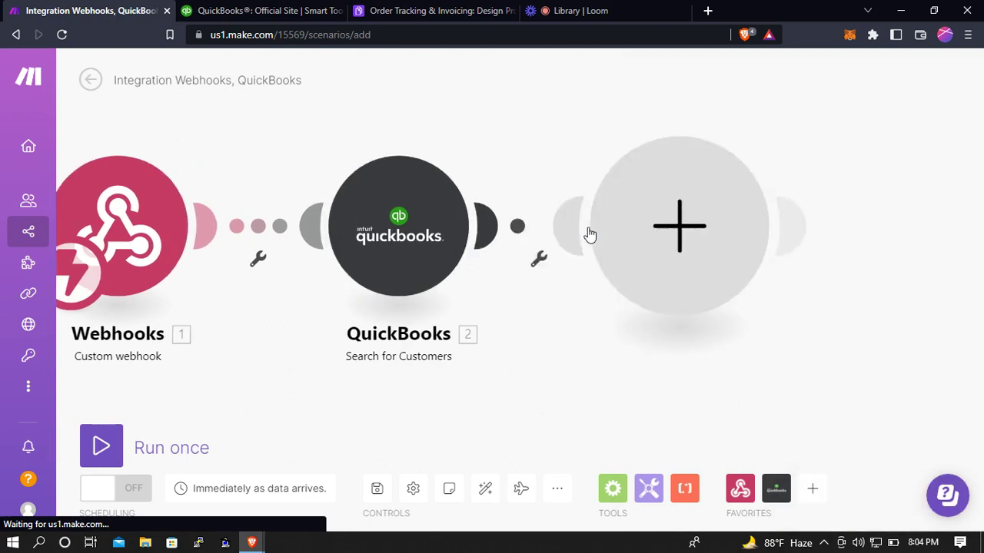
{"action": "left_click", "coordinate": [555, 329]}
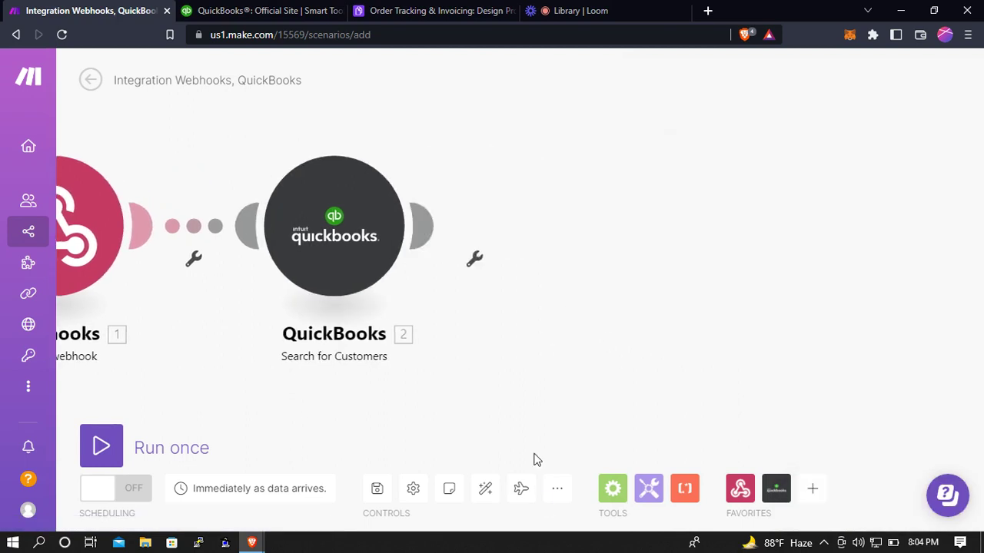
{"action": "left_click", "coordinate": [600, 482]}
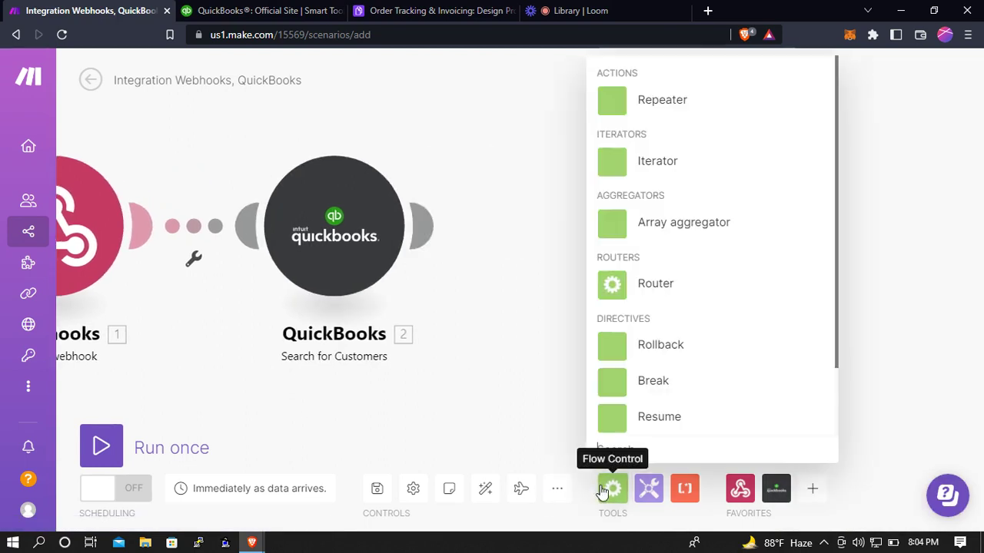
{"action": "left_click", "coordinate": [609, 284]}
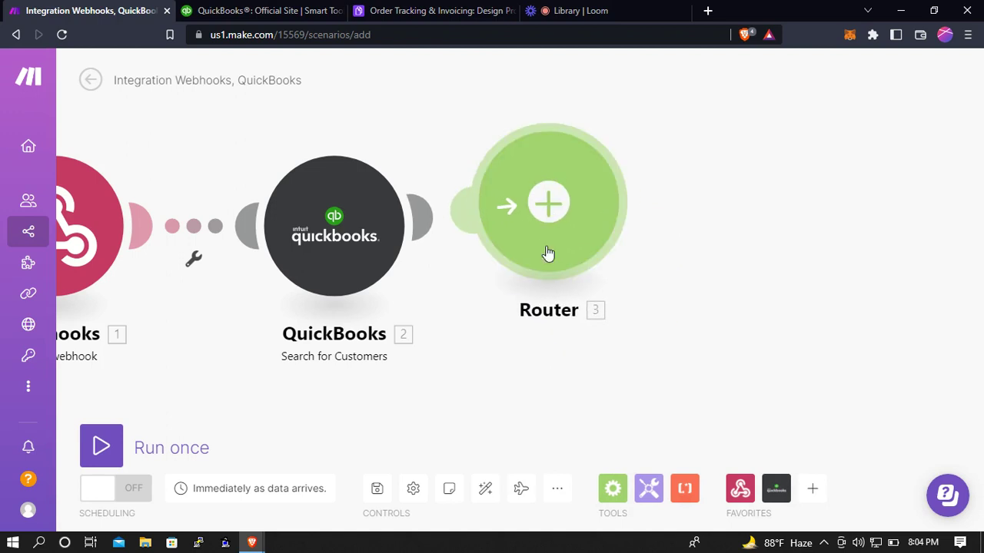
{"action": "left_click", "coordinate": [550, 211]}
{"action": "scroll", "coordinate": [359, 365], "scroll_direction": "down", "scroll_amount": 3}
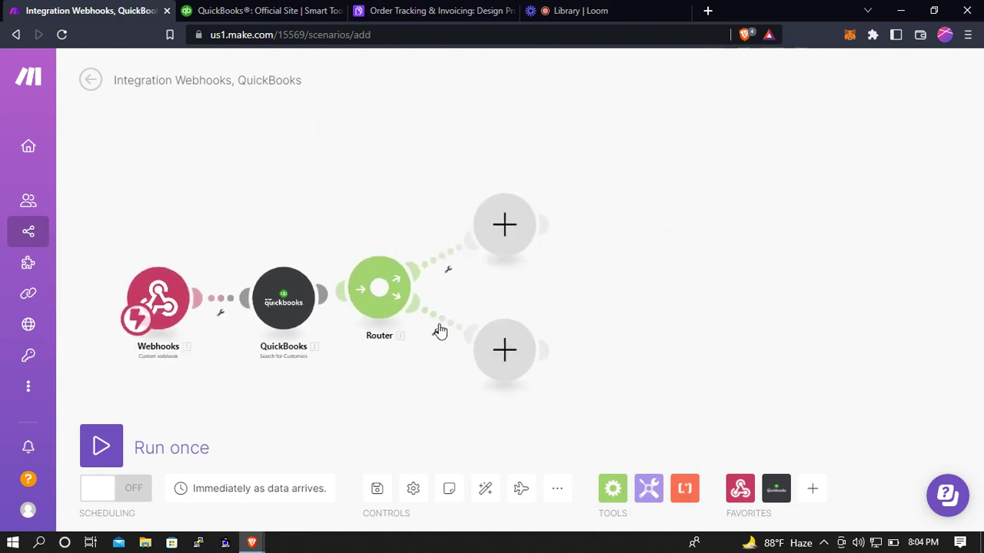
Set up a filter labelled New customer on the router's lower route, with Total number of bundles equal to 0 as its condition.
{"action": "left_click", "coordinate": [435, 337]}
{"action": "left_click", "coordinate": [433, 372]}
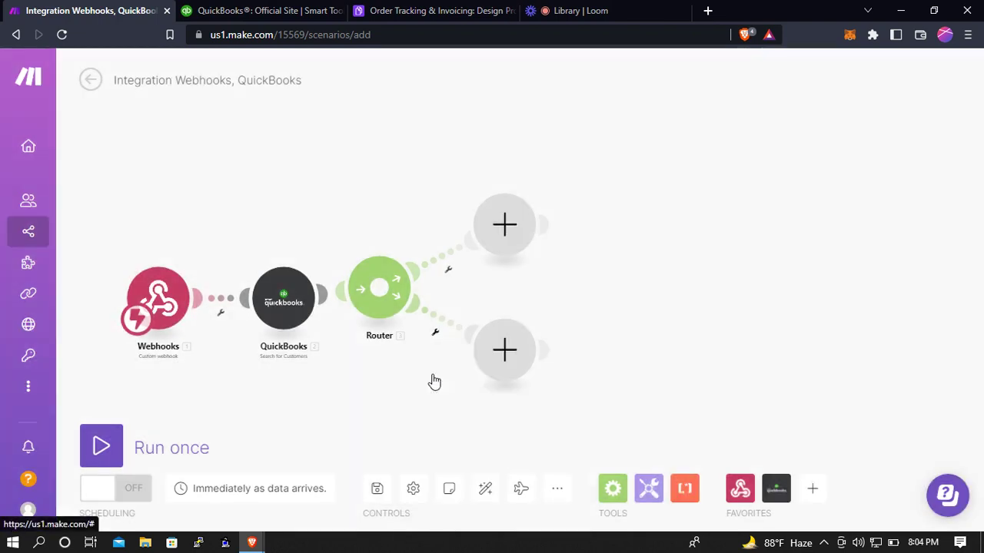
{"action": "left_click", "coordinate": [529, 227]}
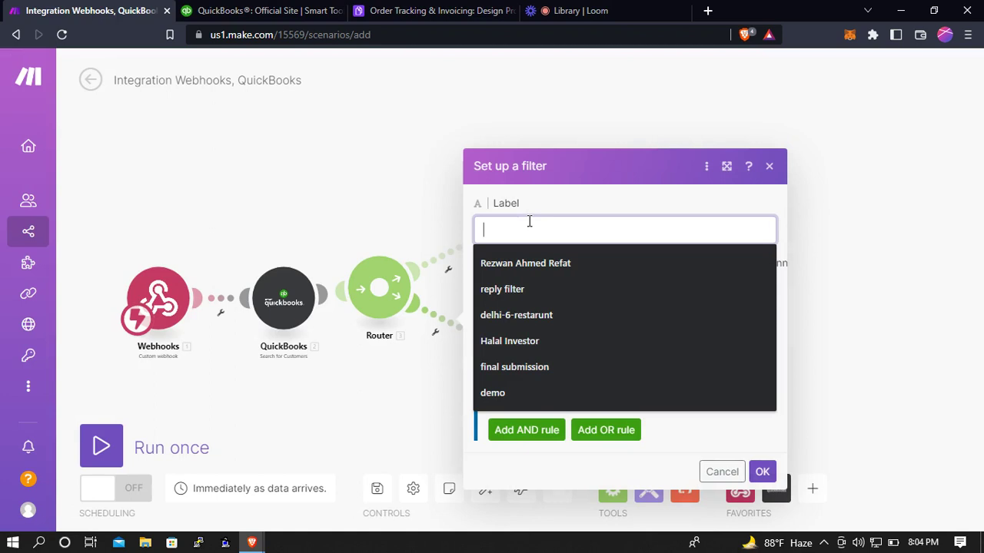
{"action": "type", "text": "New customer"}
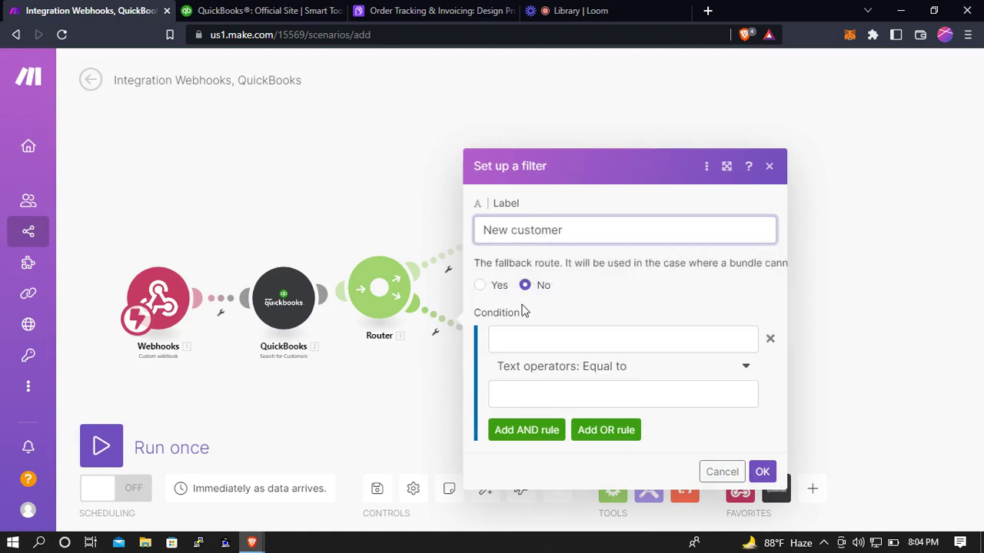
{"action": "left_click", "coordinate": [521, 338]}
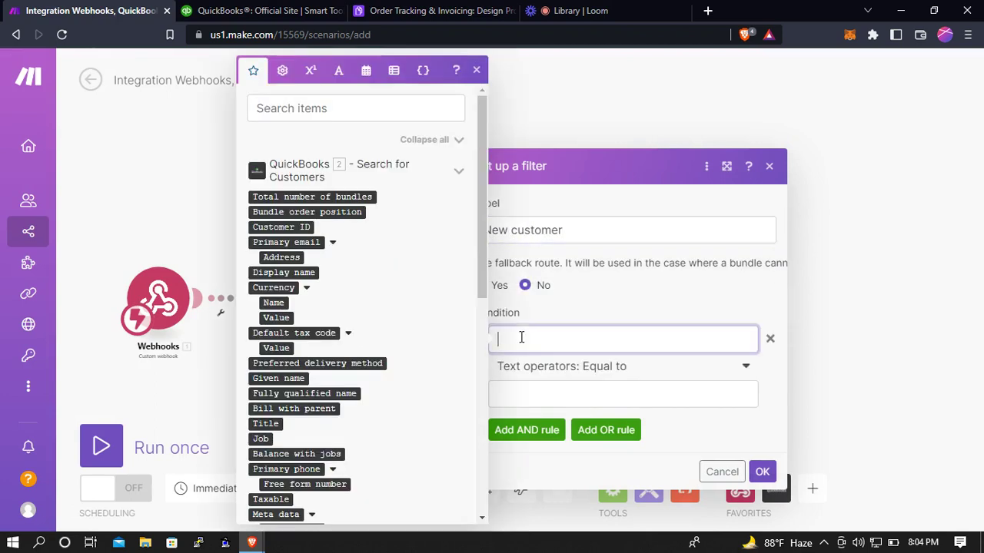
{"action": "left_click", "coordinate": [353, 197]}
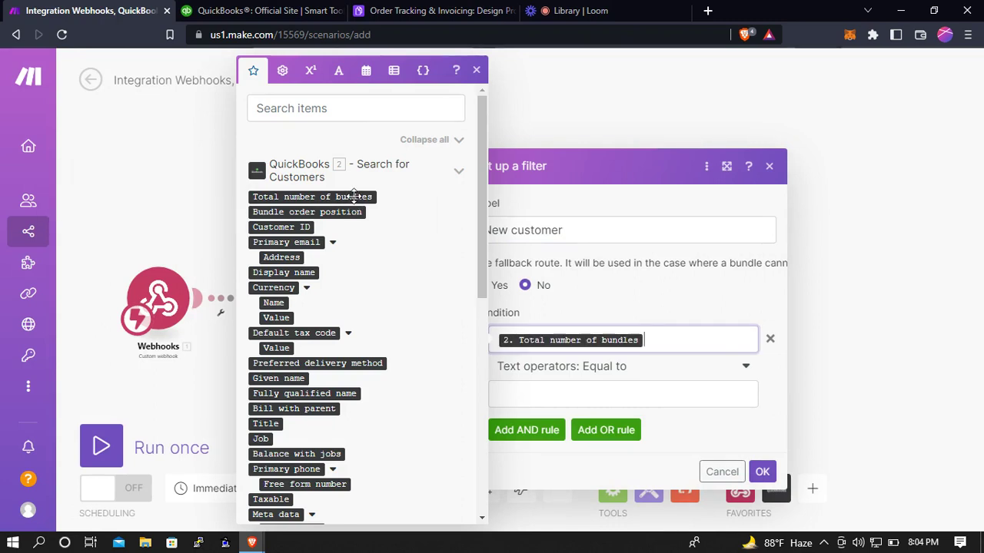
{"action": "left_click", "coordinate": [603, 387]}
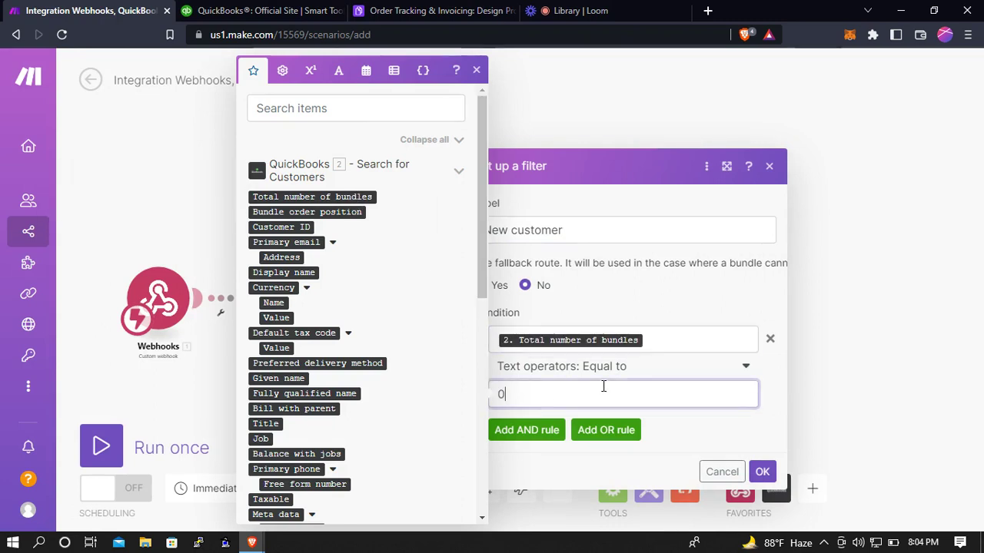
{"action": "left_click", "coordinate": [607, 276]}
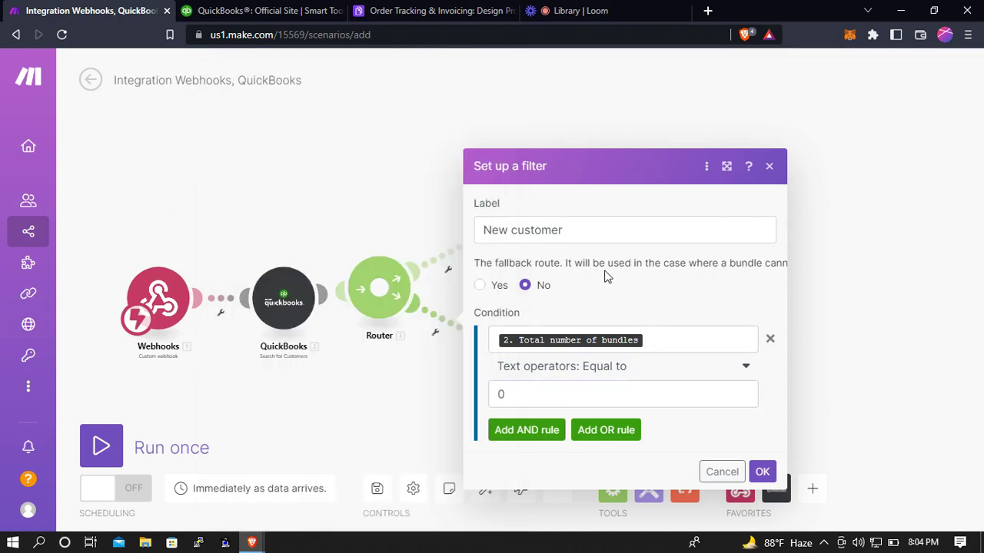
{"action": "left_click", "coordinate": [761, 471]}
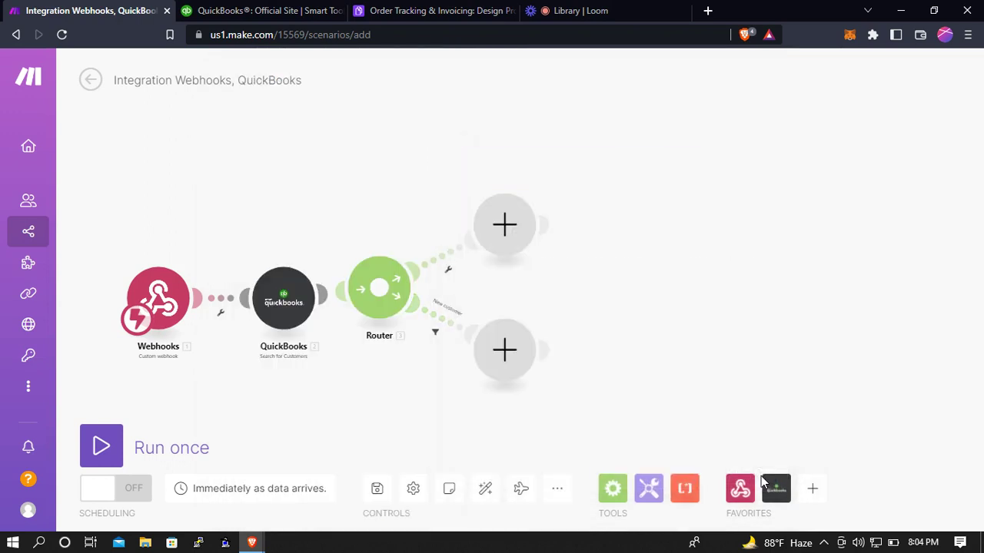
Add a QuickBooks Create a Customer module to the router's New customer route.
{"action": "left_click", "coordinate": [494, 348]}
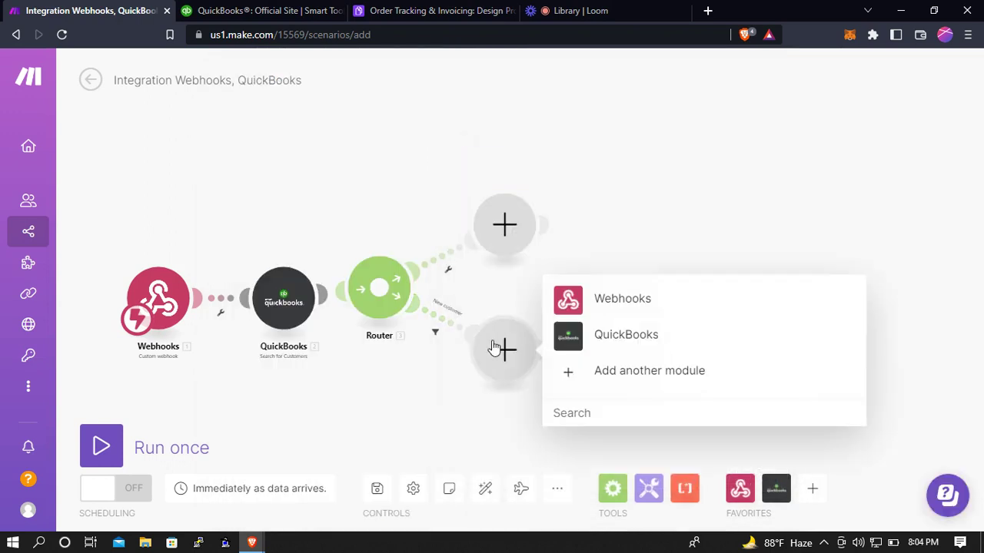
{"action": "left_click", "coordinate": [577, 343]}
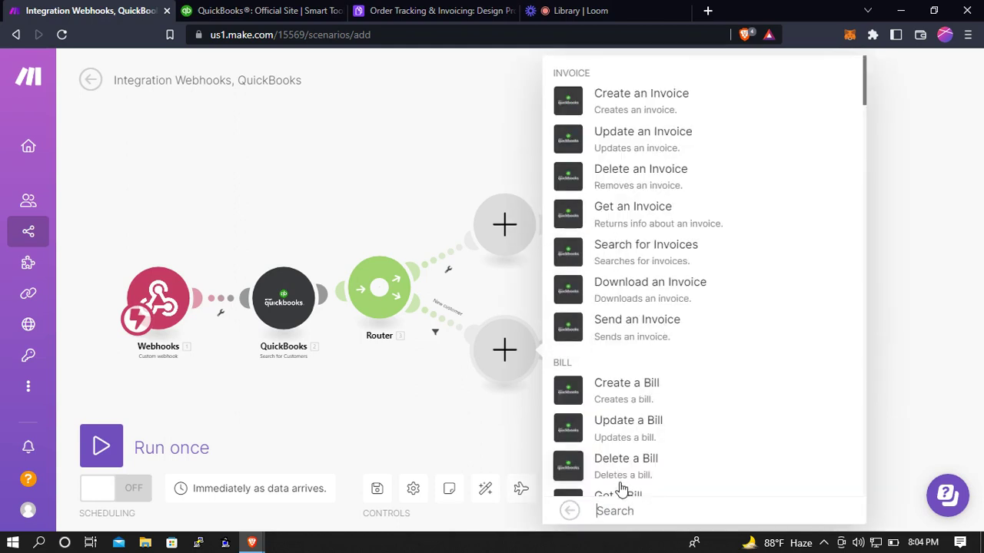
{"action": "type", "text": "create a"}
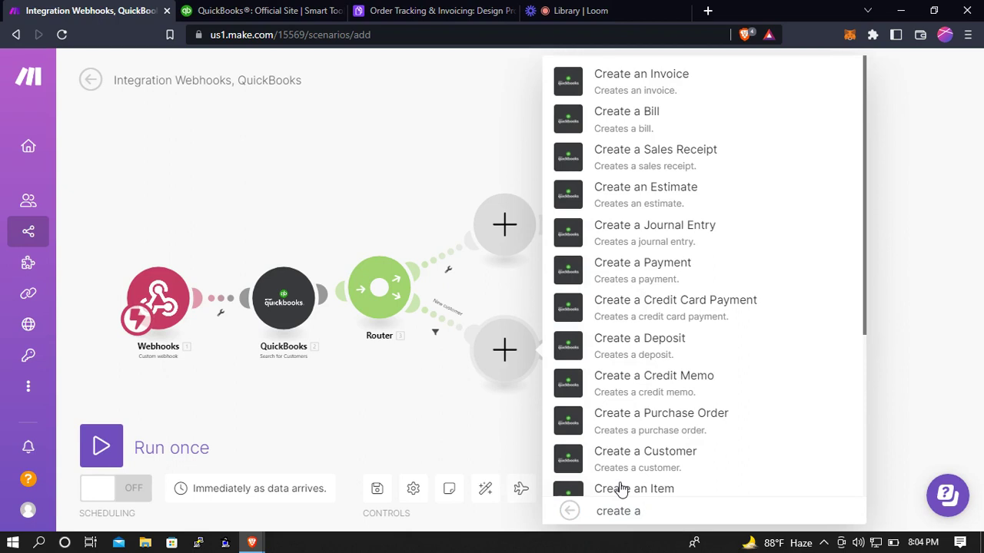
{"action": "left_click", "coordinate": [625, 450]}
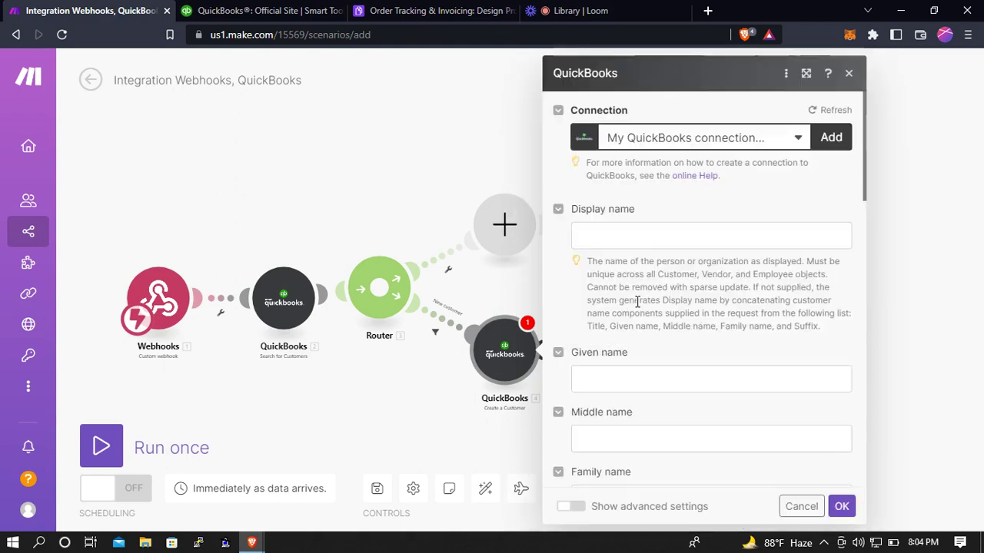
Map the new customer's Display name to the webhook's Client value.
{"action": "scroll", "coordinate": [638, 299], "scroll_direction": "down", "scroll_amount": 1}
{"action": "left_click", "coordinate": [662, 158]}
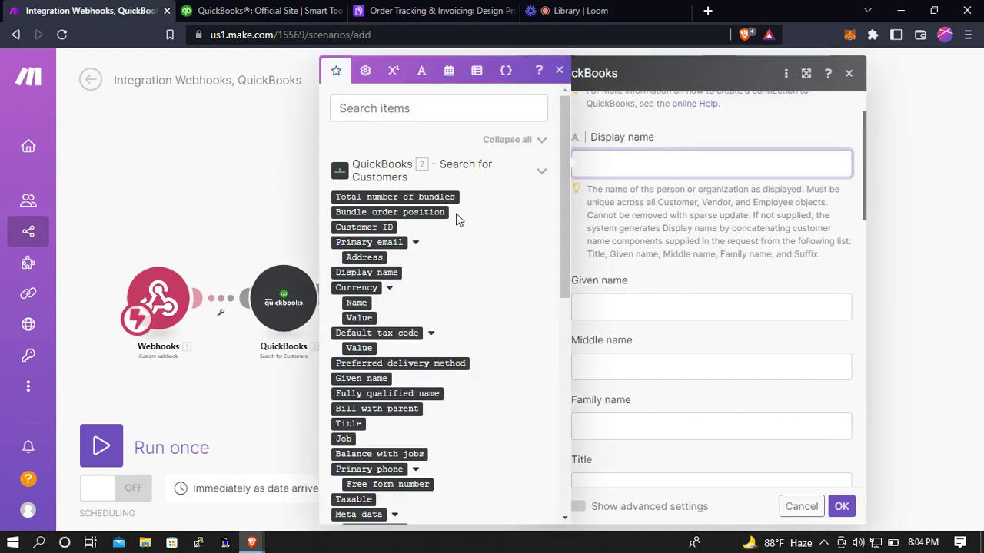
{"action": "scroll", "coordinate": [409, 238], "scroll_direction": "down", "scroll_amount": 5}
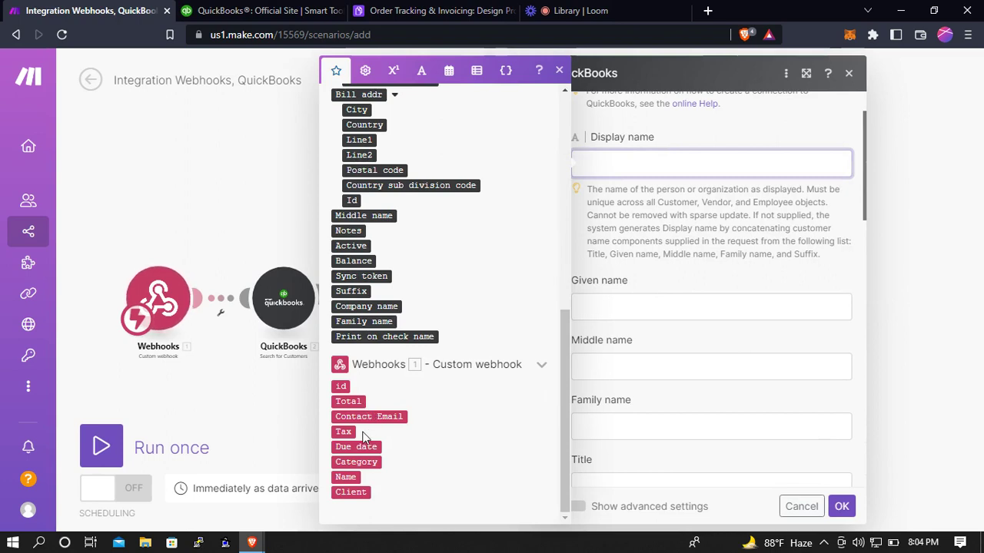
{"action": "left_click", "coordinate": [350, 492]}
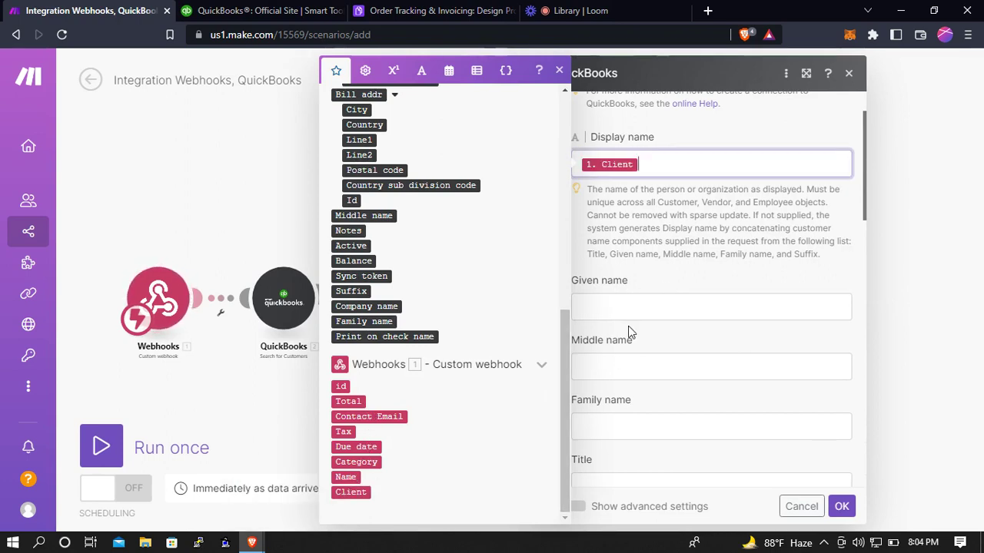
Map the new customer's Email to the webhook's Contact Email and save the Create a Customer module's settings.
{"action": "scroll", "coordinate": [629, 332], "scroll_direction": "down", "scroll_amount": 5}
{"action": "left_click", "coordinate": [608, 377]}
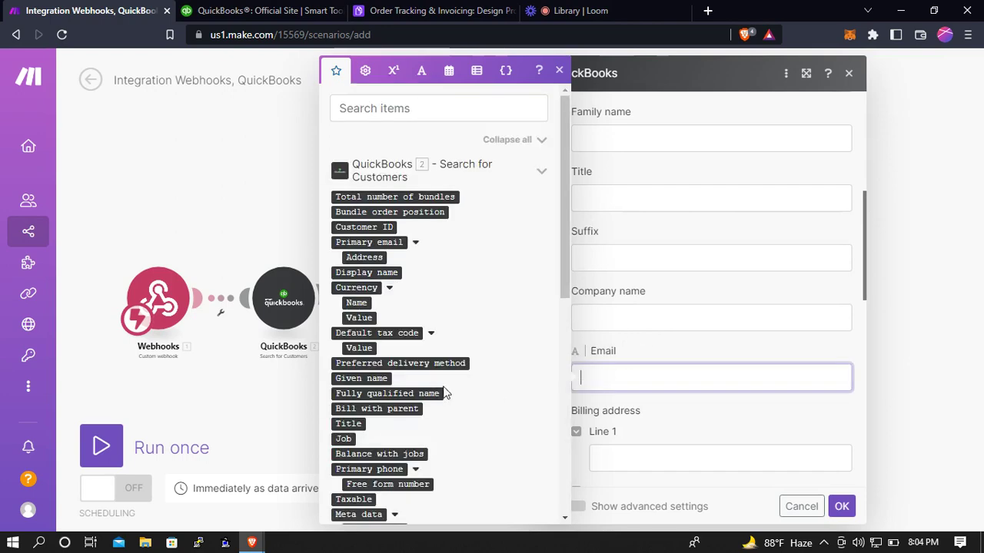
{"action": "scroll", "coordinate": [444, 392], "scroll_direction": "down", "scroll_amount": 10}
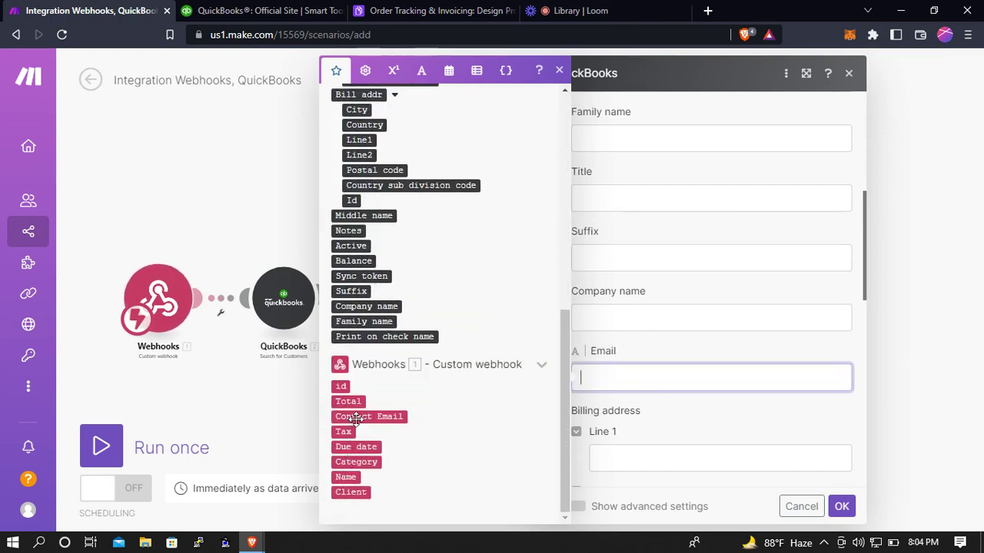
{"action": "left_click", "coordinate": [355, 418]}
{"action": "left_click", "coordinate": [843, 514]}
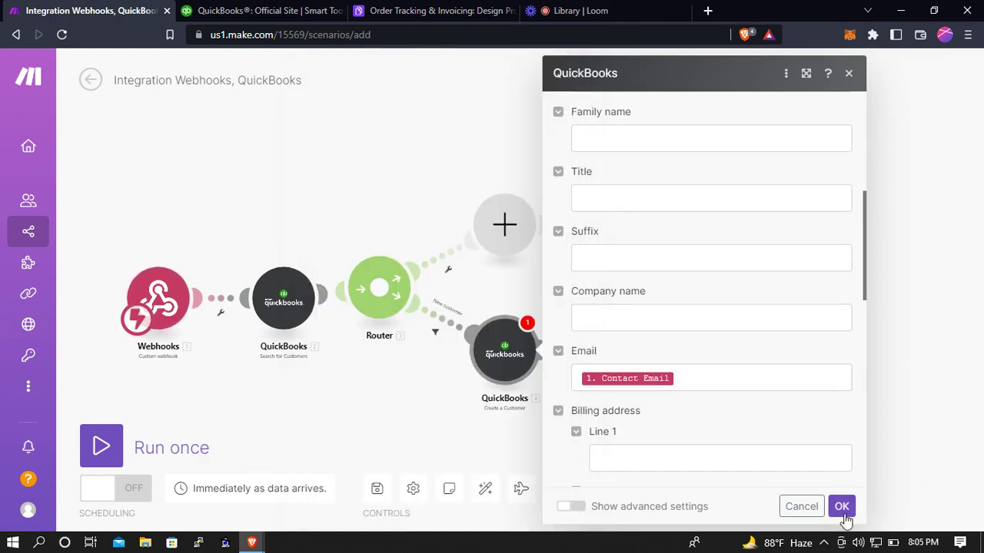
{"action": "scroll", "coordinate": [669, 290], "scroll_direction": "down", "scroll_amount": 8}
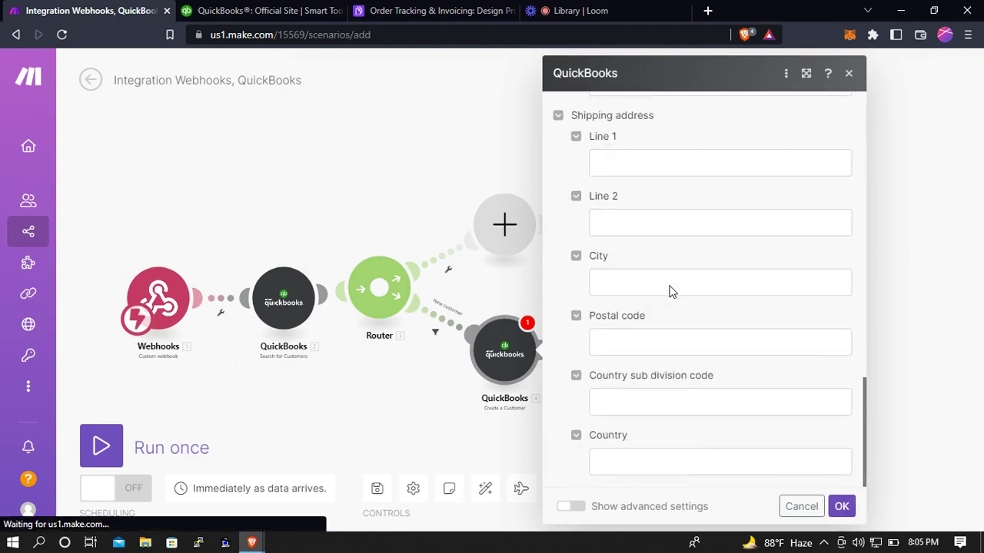
{"action": "scroll", "coordinate": [669, 290], "scroll_direction": "up", "scroll_amount": 7}
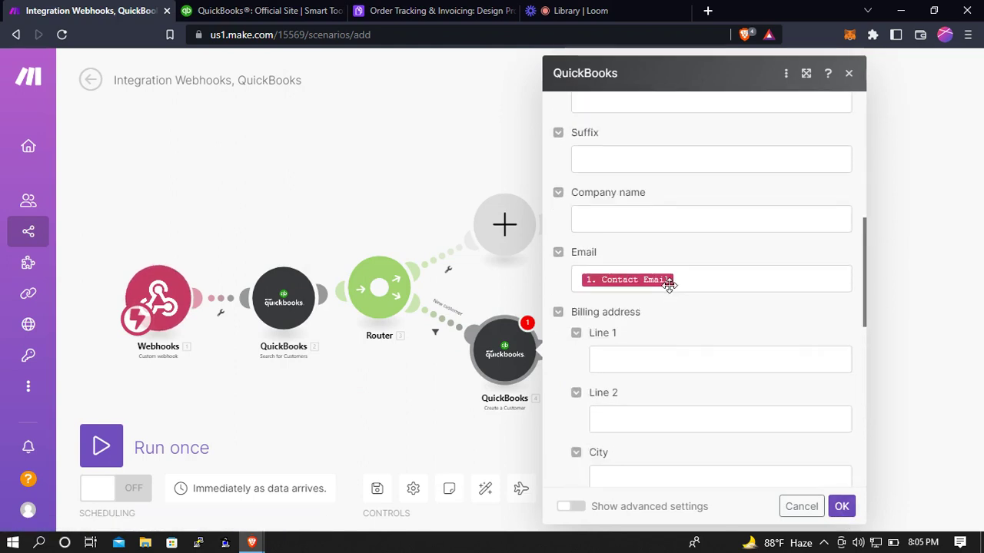
{"action": "scroll", "coordinate": [669, 286], "scroll_direction": "up", "scroll_amount": 4}
{"action": "scroll", "coordinate": [672, 296], "scroll_direction": "down", "scroll_amount": 4}
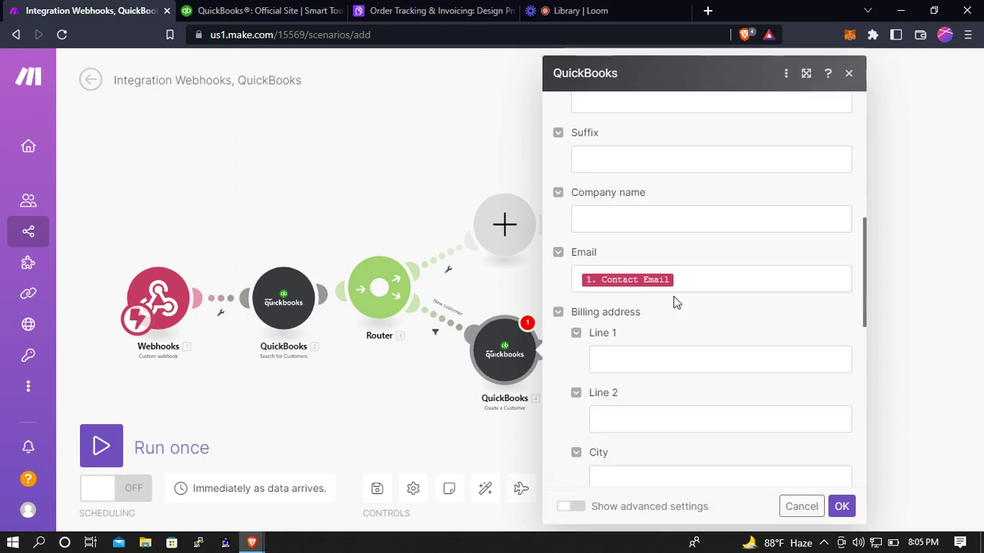
{"action": "left_click", "coordinate": [843, 506]}
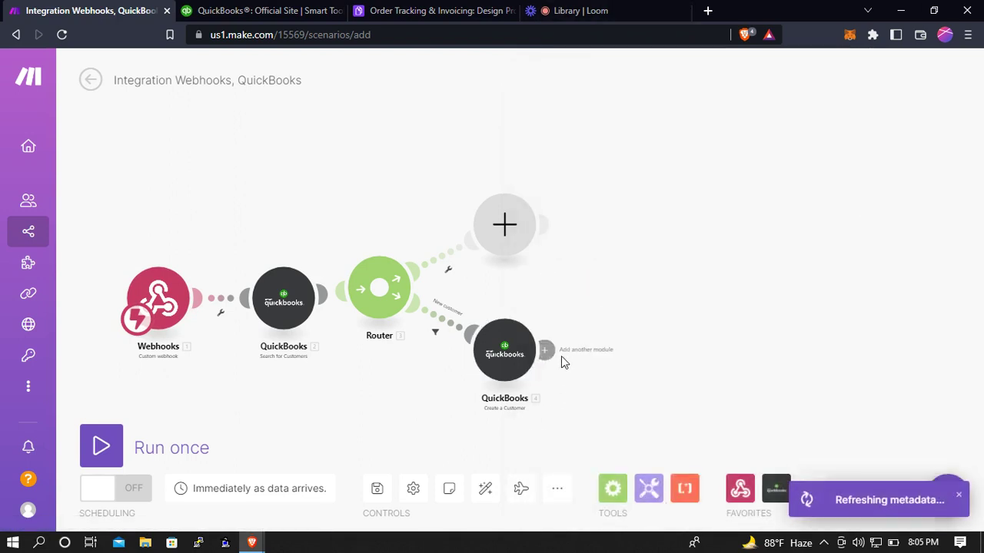
Add a QuickBooks Create an Invoice module after the Create a Customer module.
{"action": "left_click", "coordinate": [545, 351]}
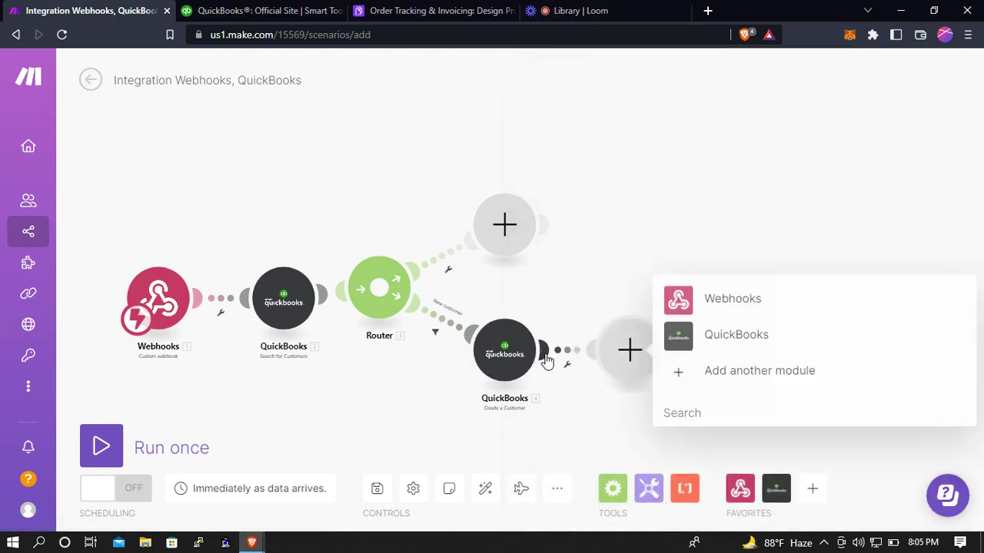
{"action": "left_click", "coordinate": [699, 342]}
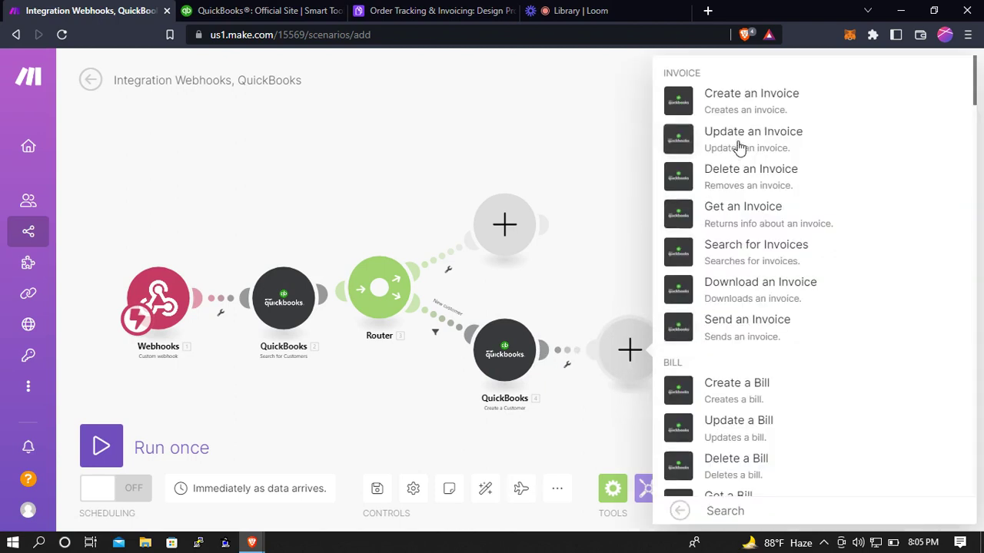
{"action": "left_click", "coordinate": [748, 119]}
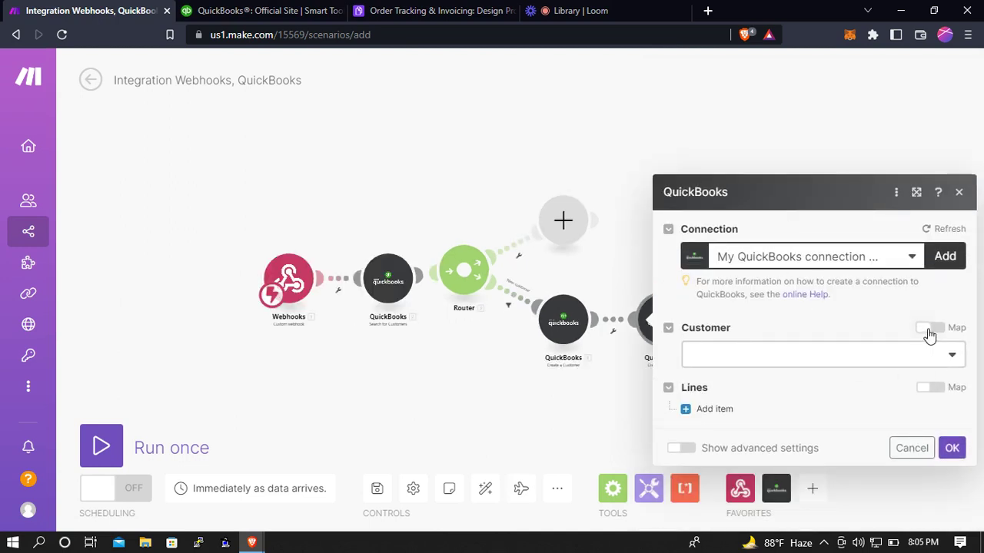
Enable mapping for the invoice's Customer and set it to the Customer ID from the Create a Customer module.
{"action": "left_click", "coordinate": [929, 331]}
{"action": "left_click", "coordinate": [836, 352]}
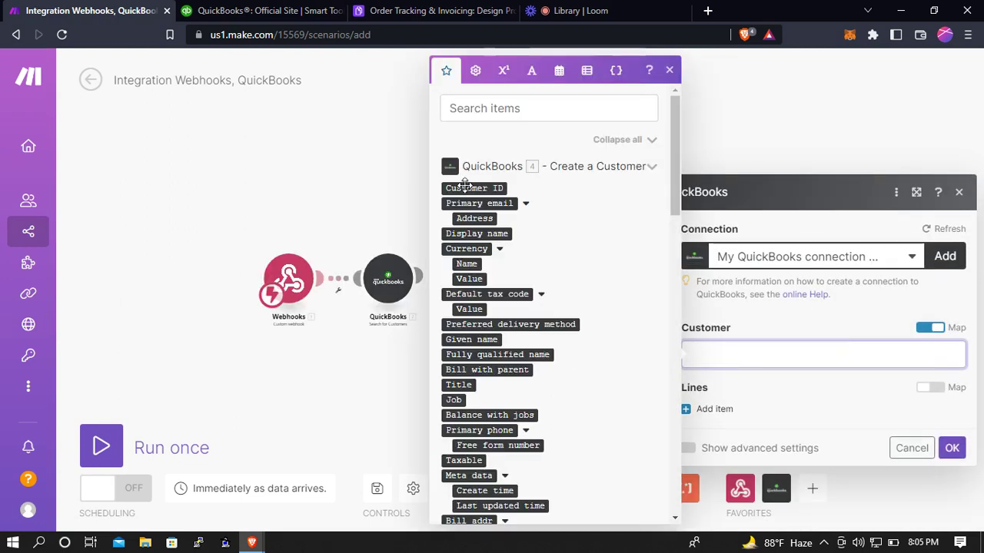
{"action": "left_click", "coordinate": [465, 188]}
{"action": "left_click", "coordinate": [764, 316]}
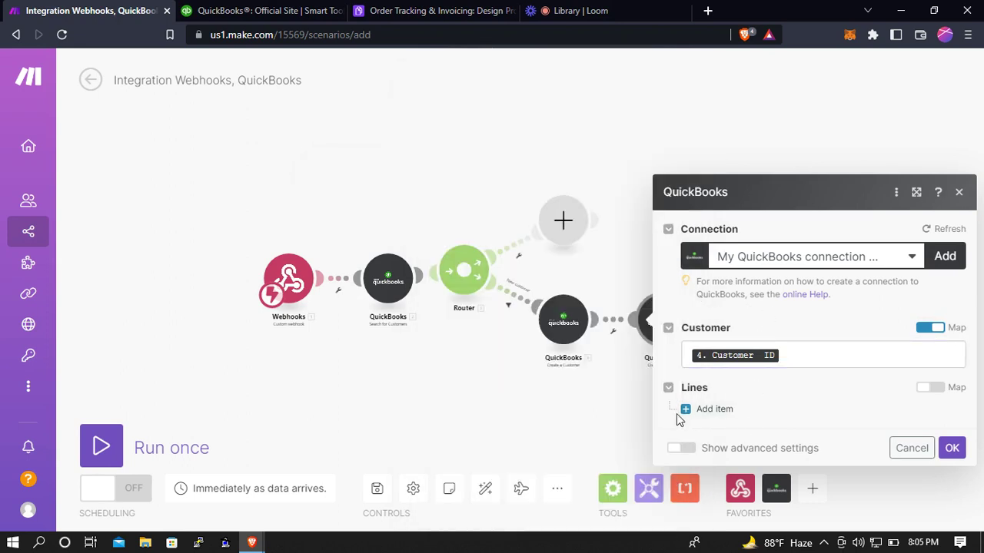
Add a line item to the invoice and map its Amount to the webhook's Total.
{"action": "left_click", "coordinate": [701, 410]}
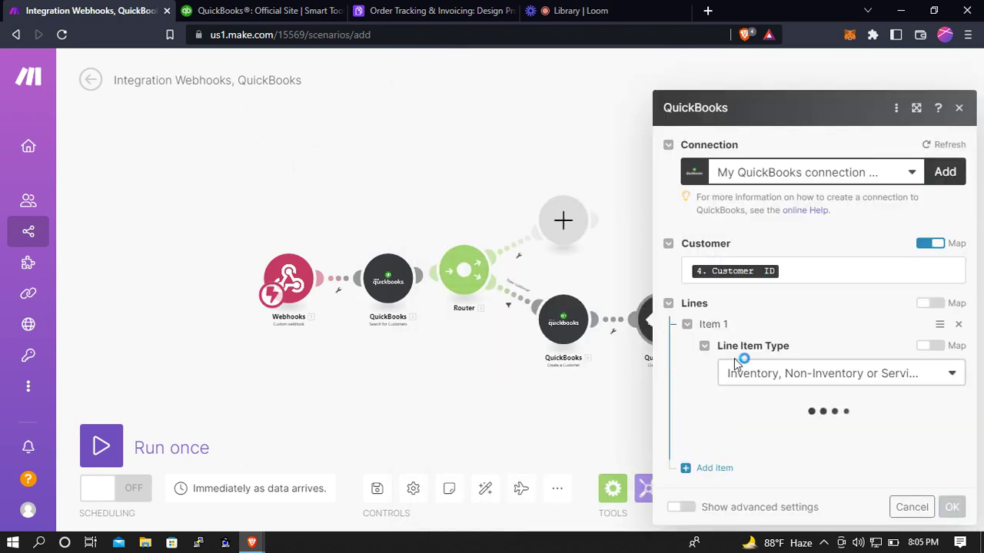
{"action": "scroll", "coordinate": [746, 292], "scroll_direction": "down", "scroll_amount": 4}
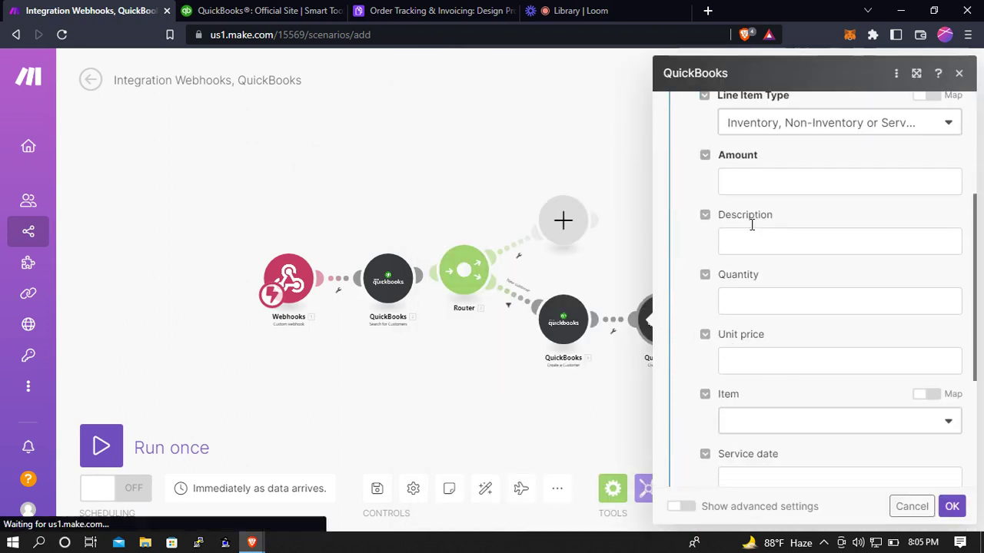
{"action": "left_click", "coordinate": [755, 179]}
{"action": "scroll", "coordinate": [593, 248], "scroll_direction": "down", "scroll_amount": 20}
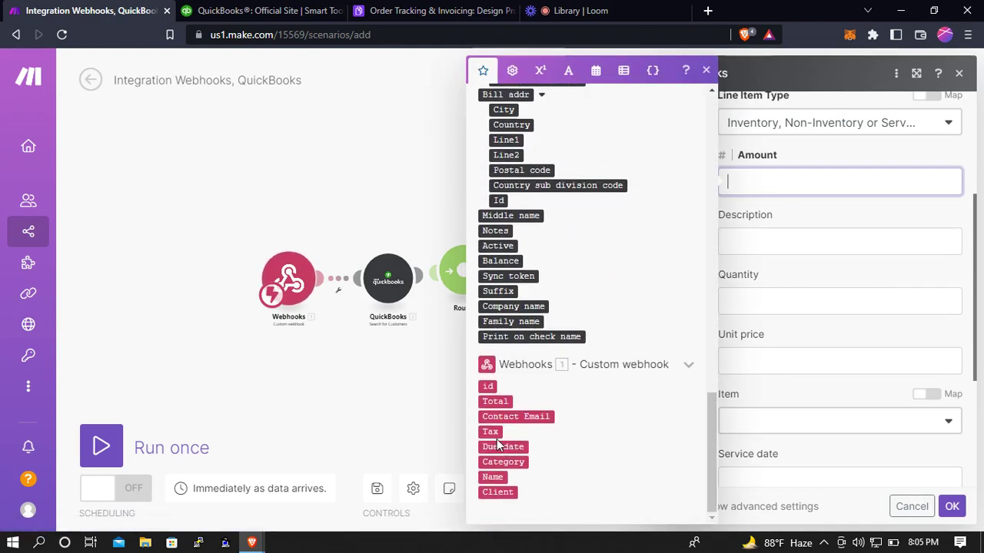
{"action": "left_click", "coordinate": [496, 402]}
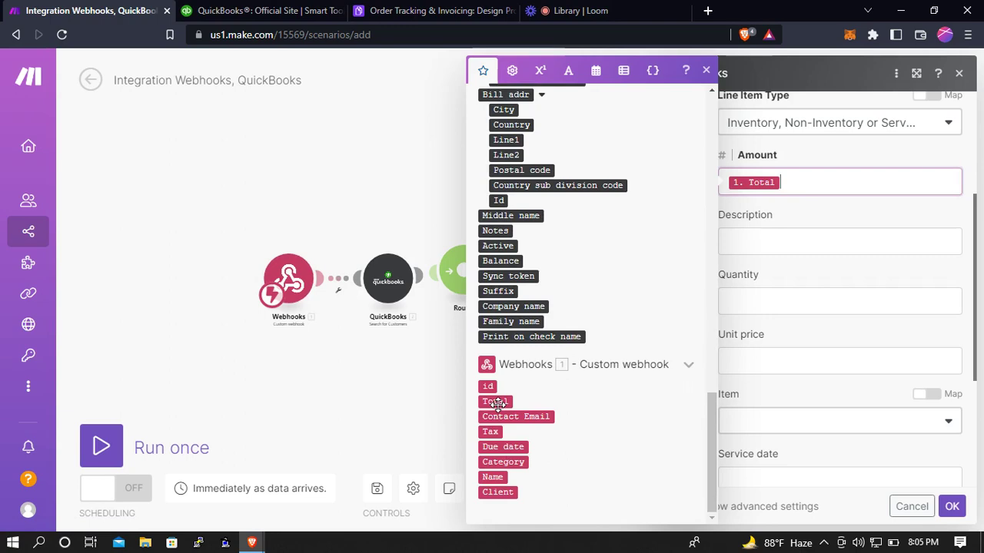
Set the line item's Description to the webhook's Name and Category separated by "|".
{"action": "left_click", "coordinate": [766, 232]}
{"action": "scroll", "coordinate": [659, 267], "scroll_direction": "down", "scroll_amount": 10}
{"action": "scroll", "coordinate": [658, 267], "scroll_direction": "down", "scroll_amount": 10}
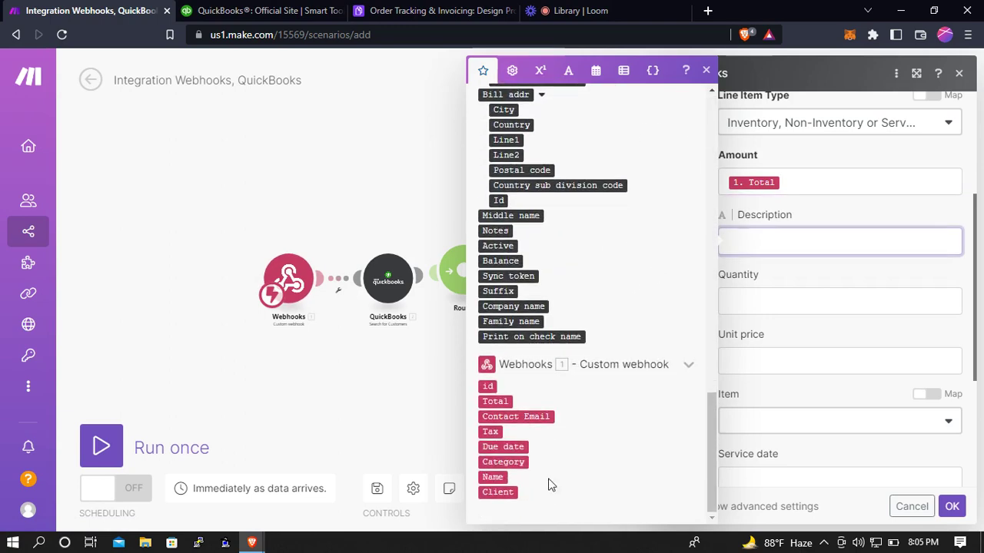
{"action": "left_click", "coordinate": [498, 479]}
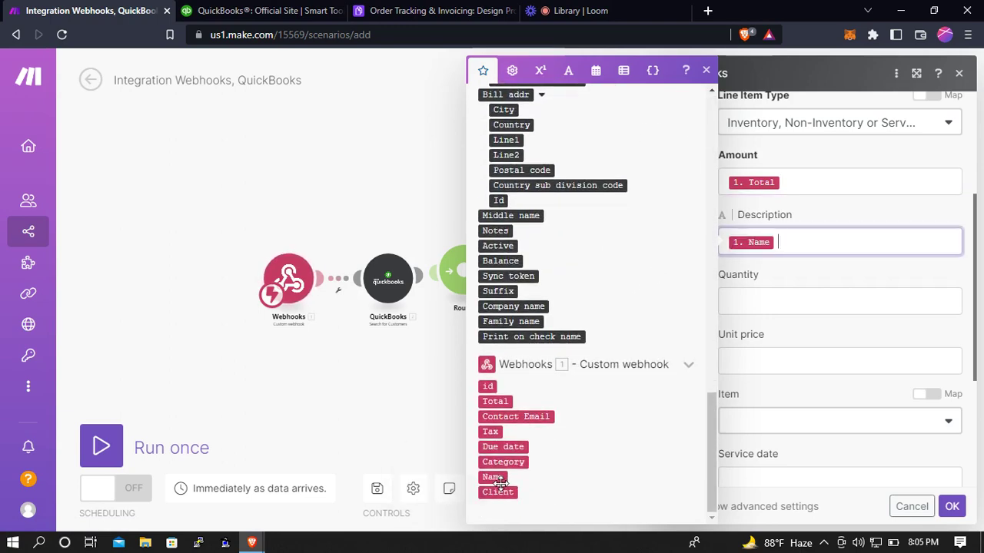
{"action": "type", "text": "|"}
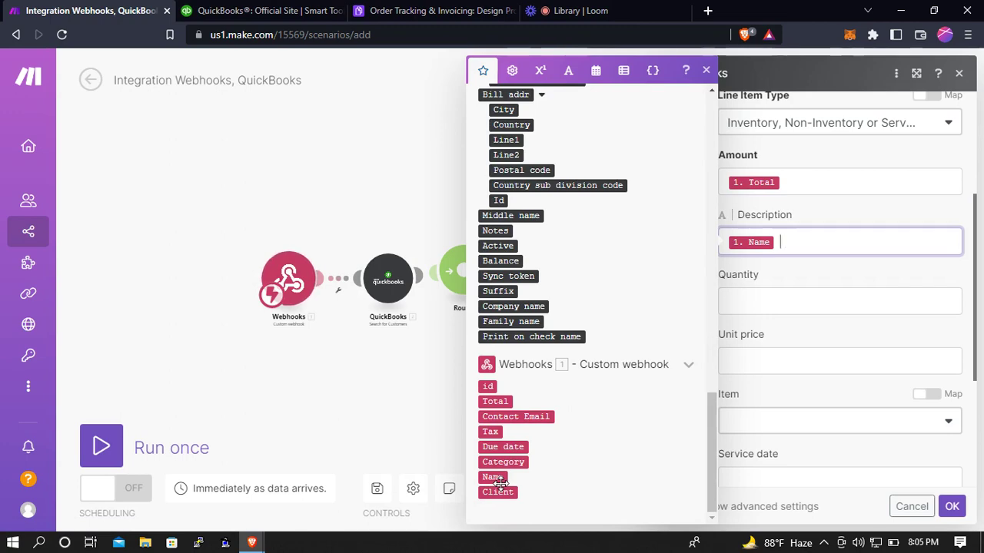
{"action": "left_click", "coordinate": [503, 463]}
Map the line item's Service date to the webhook's Due date and save the invoice module's settings.
{"action": "scroll", "coordinate": [792, 384], "scroll_direction": "down", "scroll_amount": 3}
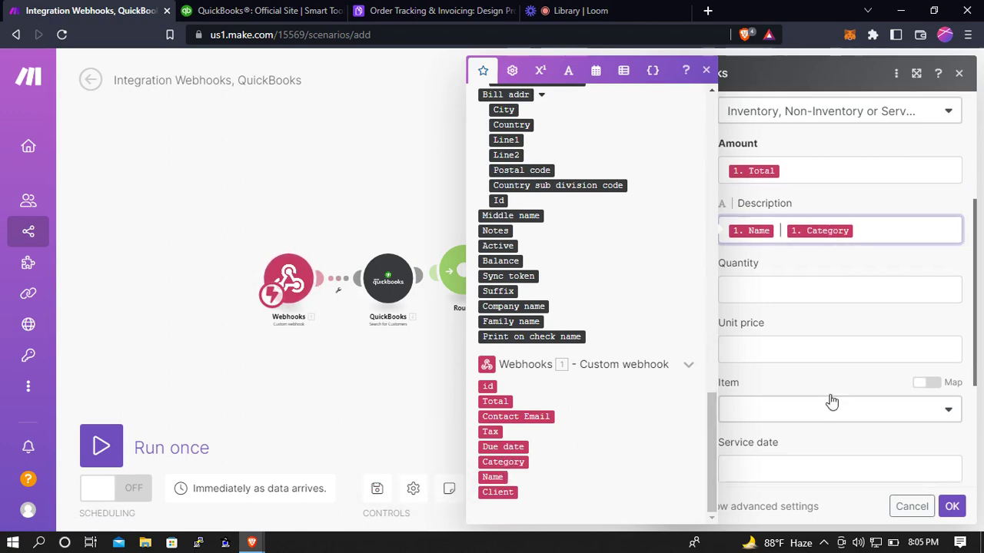
{"action": "left_click", "coordinate": [763, 275]}
{"action": "scroll", "coordinate": [510, 371], "scroll_direction": "down", "scroll_amount": 10}
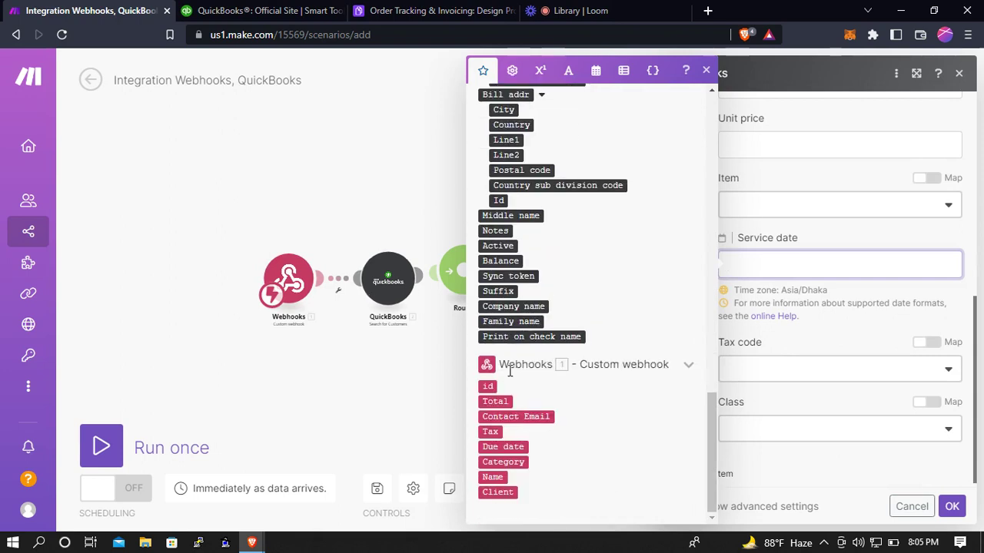
{"action": "left_click", "coordinate": [502, 447]}
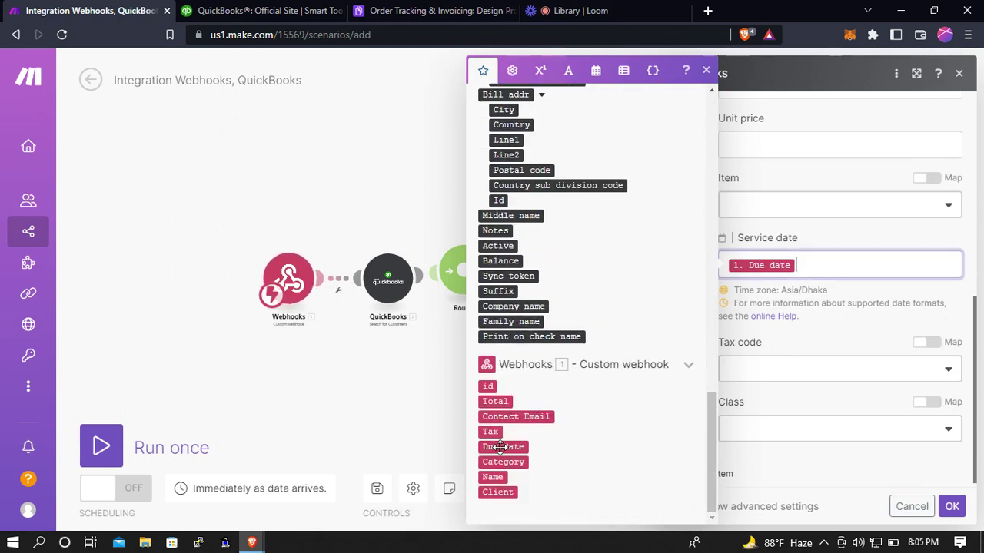
{"action": "left_click", "coordinate": [803, 201]}
{"action": "left_click", "coordinate": [746, 110]}
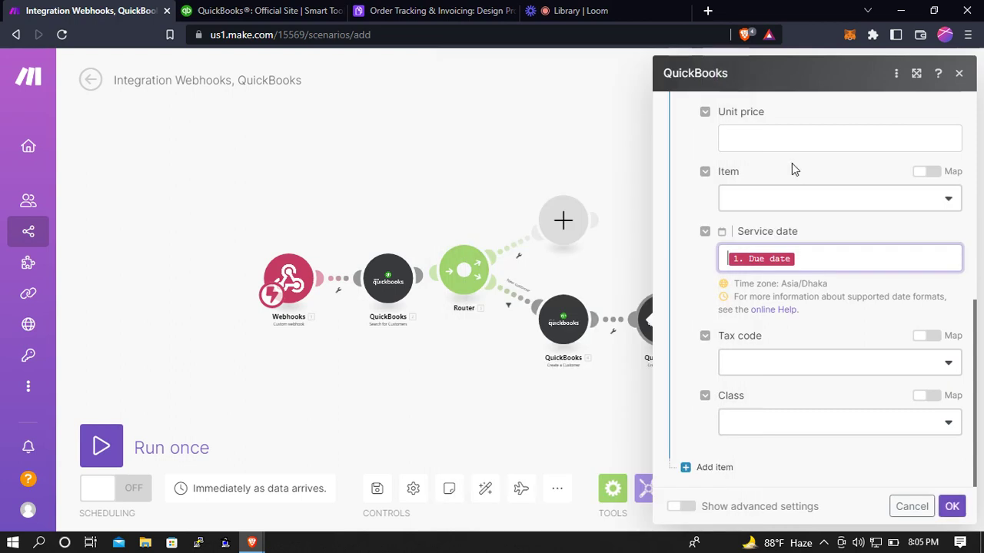
{"action": "left_click", "coordinate": [952, 507]}
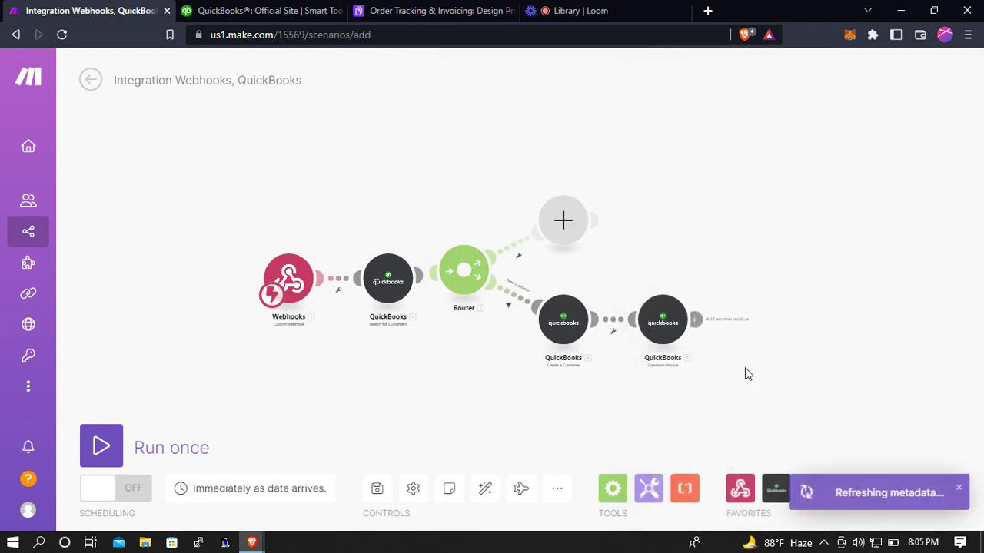
Clone the Create an Invoice module and attach the copy to the router as its own route.
{"action": "right_click", "coordinate": [641, 332]}
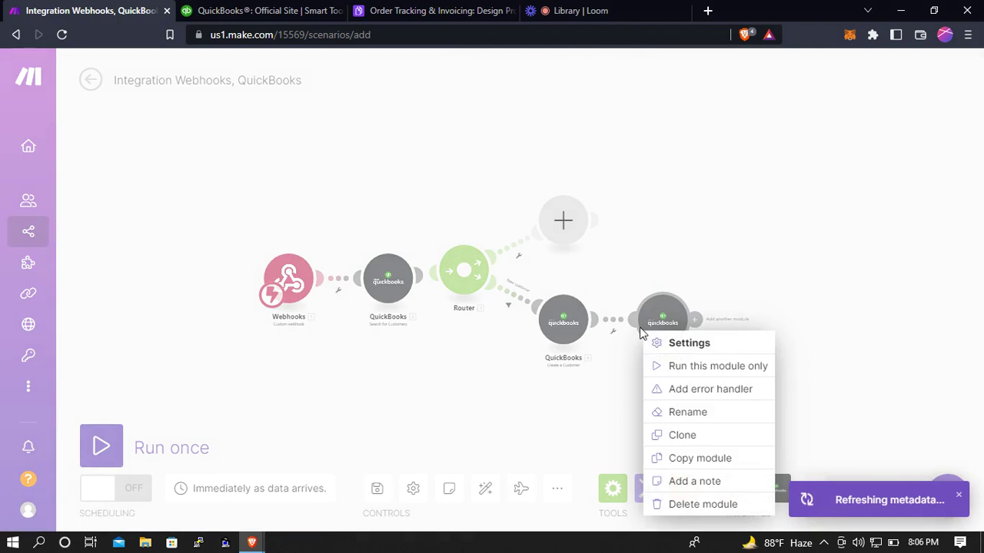
{"action": "left_click", "coordinate": [701, 439]}
{"action": "mouse_move", "coordinate": [695, 365]}
{"action": "left_mouse_down"}
{"action": "mouse_move", "coordinate": [786, 246]}
{"action": "mouse_move", "coordinate": [593, 196]}
{"action": "mouse_move", "coordinate": [571, 235]}
{"action": "mouse_move", "coordinate": [536, 193]}
{"action": "mouse_move", "coordinate": [535, 176]}
{"action": "left_mouse_up"}
Delete the empty placeholder module from the router's upper route and move the cloned Create an Invoice module into its place.
{"action": "left_click", "coordinate": [528, 247]}
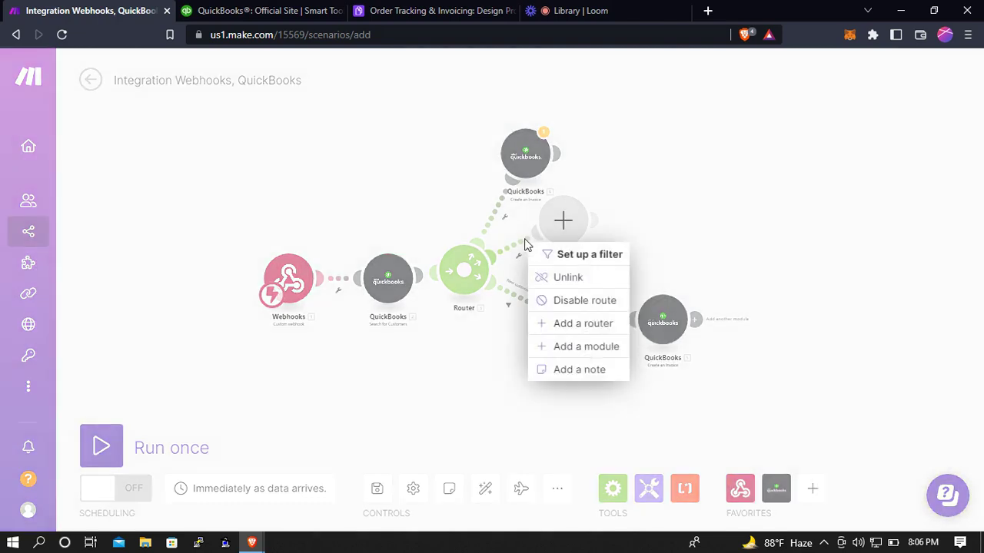
{"action": "left_click", "coordinate": [568, 277]}
{"action": "right_click", "coordinate": [564, 221]}
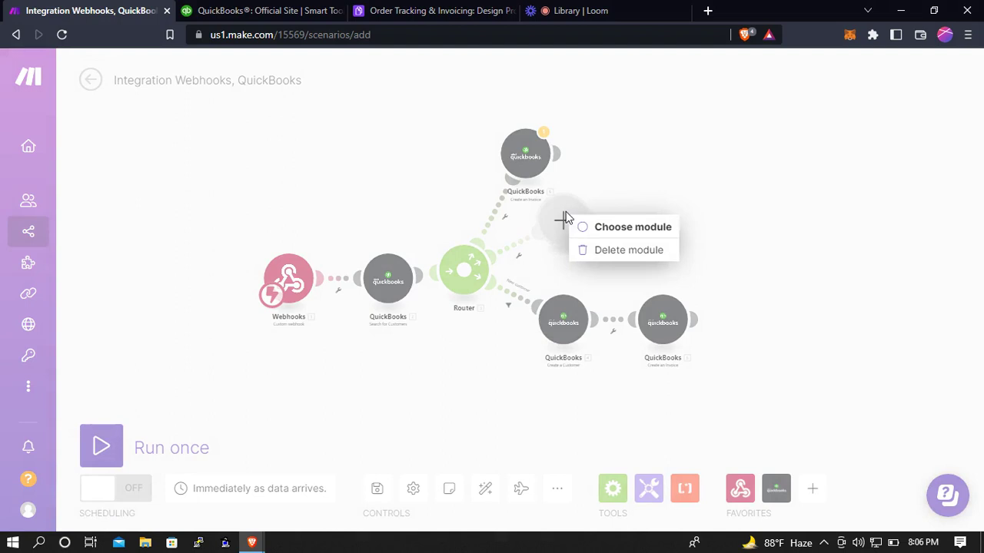
{"action": "left_click", "coordinate": [620, 251]}
{"action": "left_click_drag", "start_coordinate": [536, 169], "coordinate": [590, 220]}
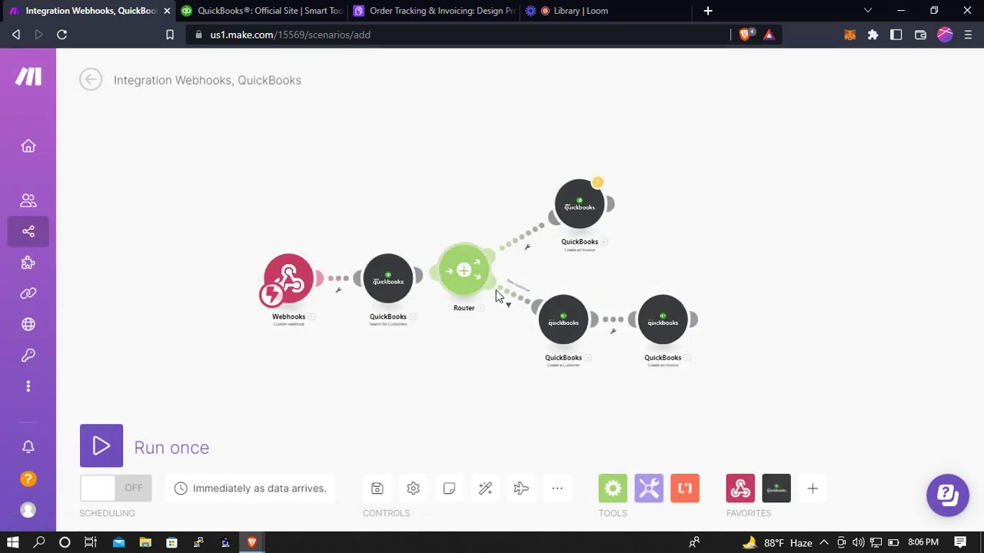
Set up a filter on the router's upper route comparing the customer search's Total number of bundles with the text operator Equal to.
{"action": "left_click", "coordinate": [528, 244]}
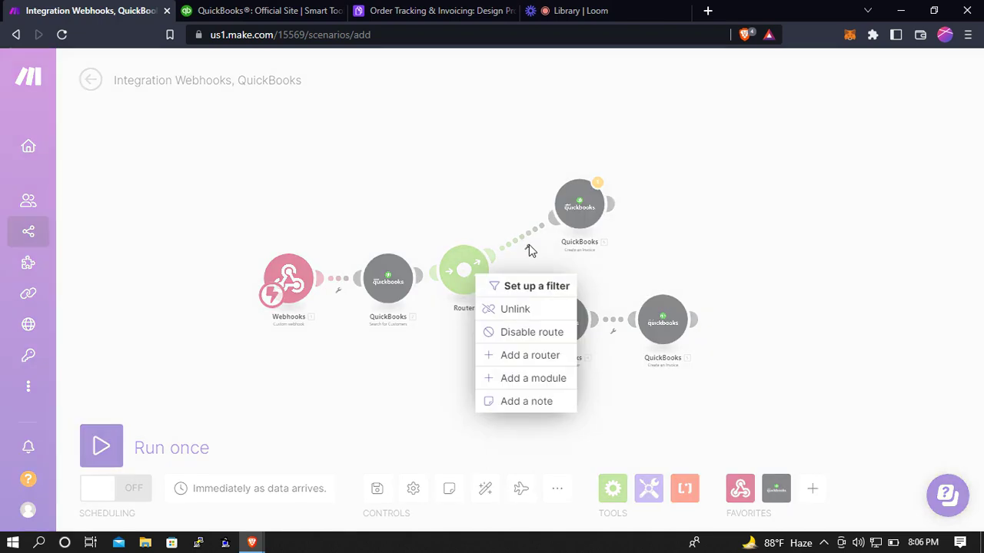
{"action": "left_click", "coordinate": [529, 288]}
{"action": "left_click", "coordinate": [624, 254]}
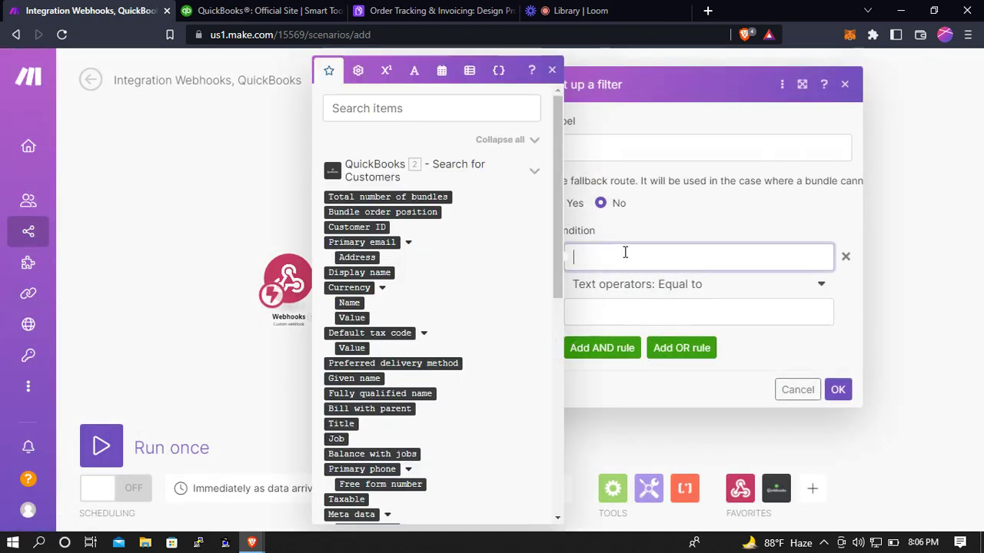
{"action": "left_click", "coordinate": [388, 197]}
{"action": "left_click", "coordinate": [706, 306]}
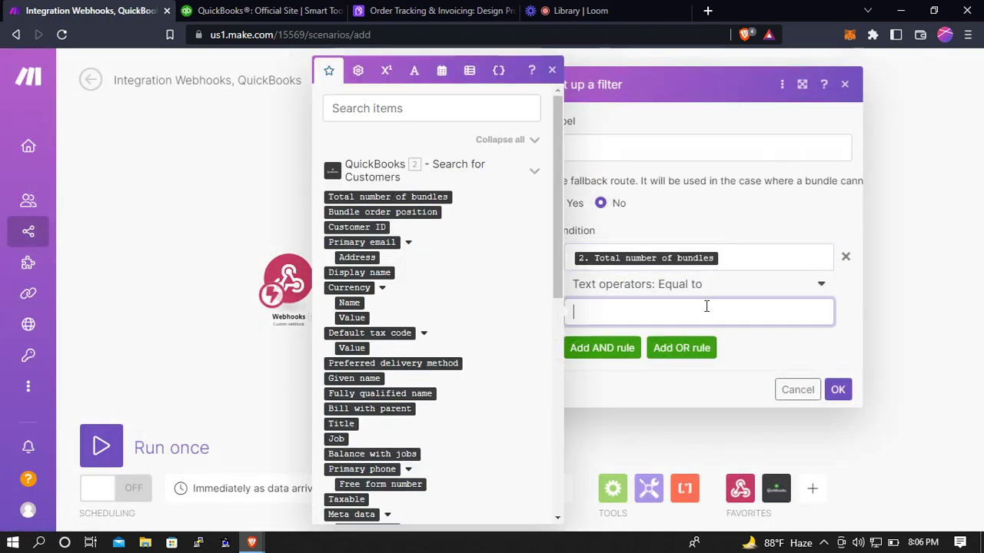
{"action": "left_click", "coordinate": [838, 390]}
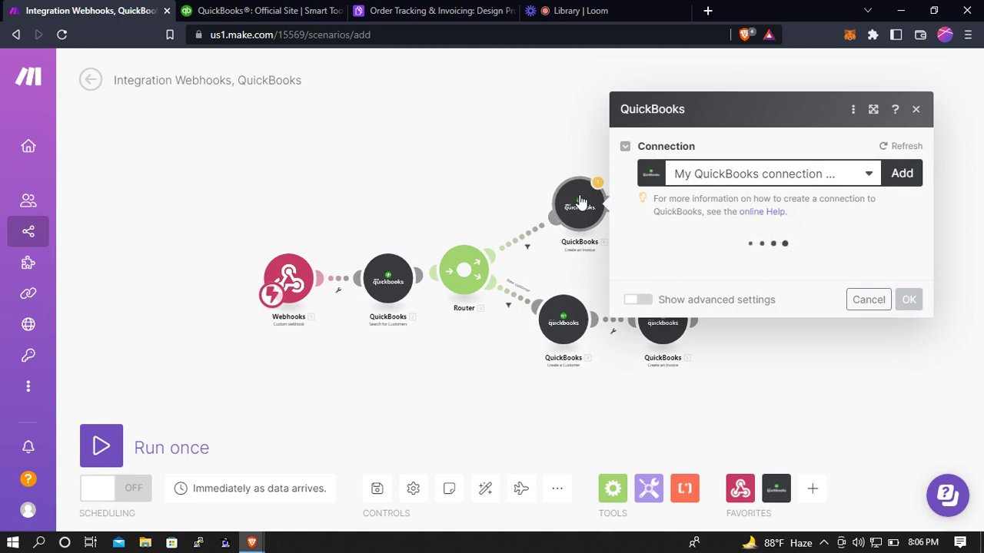
Map the upper route's Create an Invoice customer to the Customer ID from Search for Customers and save the module's settings.
{"action": "left_click", "coordinate": [744, 246]}
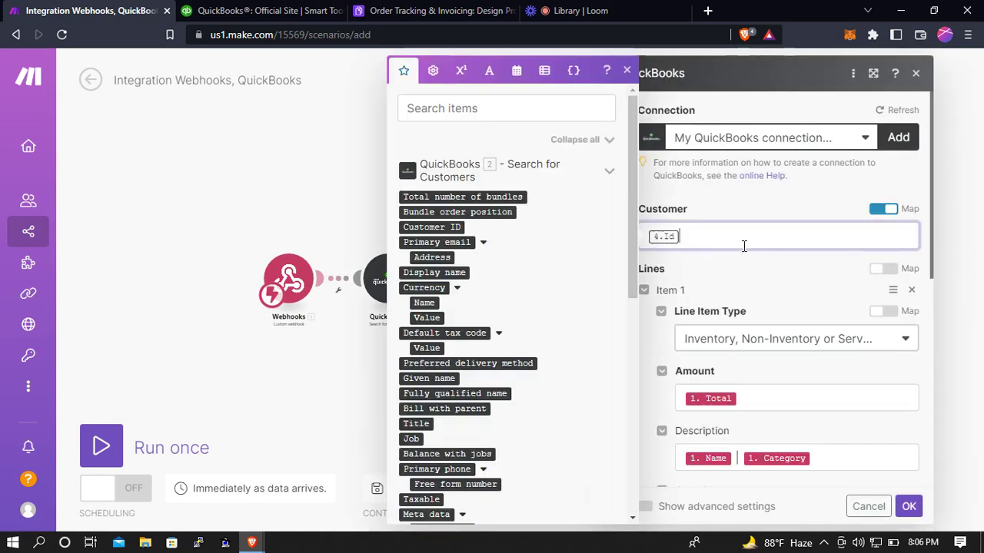
{"action": "left_click", "coordinate": [449, 226]}
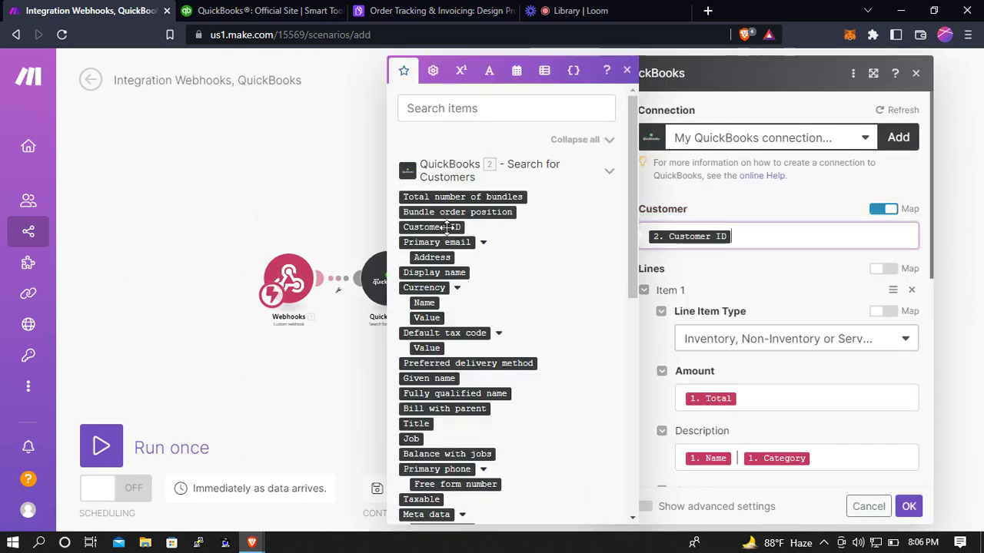
{"action": "left_click", "coordinate": [753, 216]}
{"action": "scroll", "coordinate": [753, 217], "scroll_direction": "down", "scroll_amount": 3}
{"action": "scroll", "coordinate": [753, 214], "scroll_direction": "down", "scroll_amount": 2}
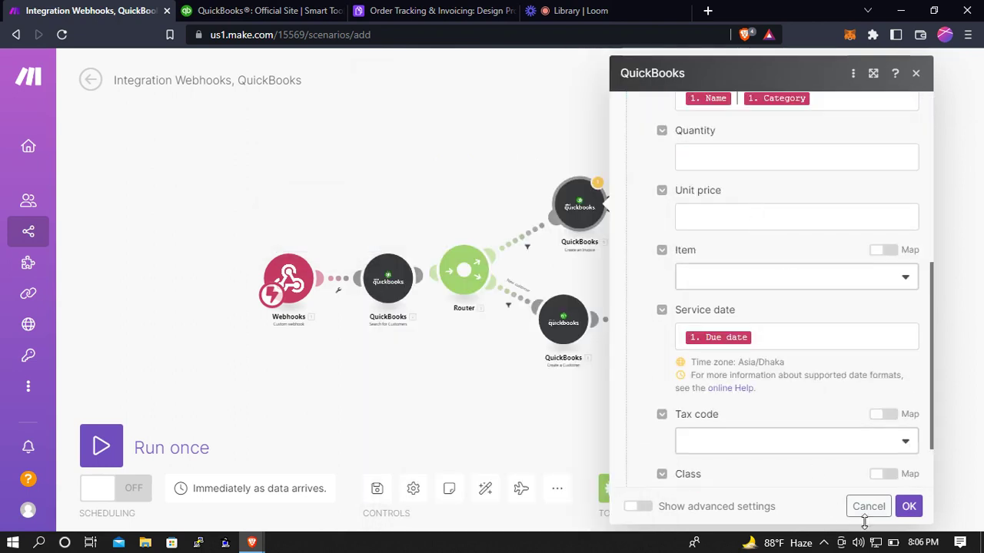
{"action": "left_click", "coordinate": [907, 506]}
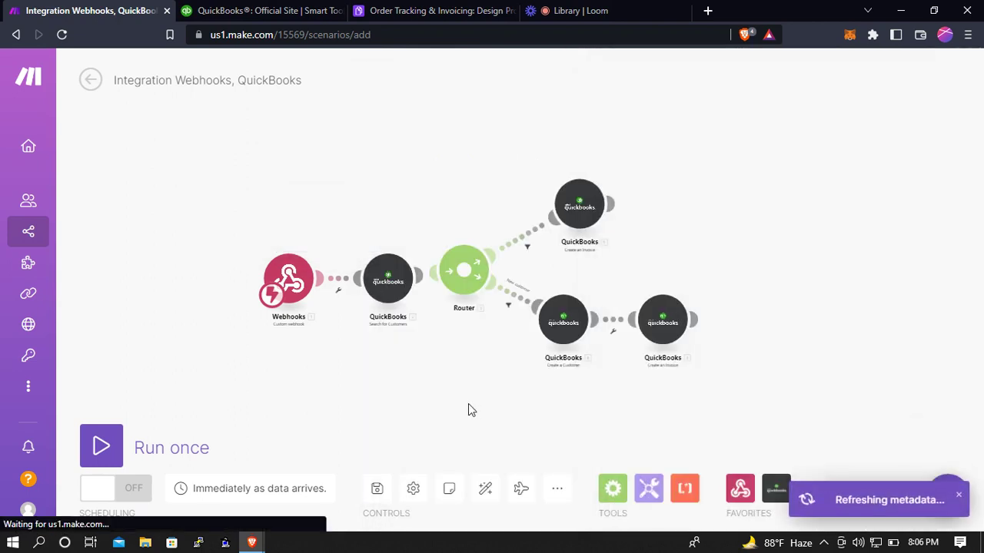
Save the scenario and start a single run that waits for webhook data.
{"action": "left_click", "coordinate": [378, 490]}
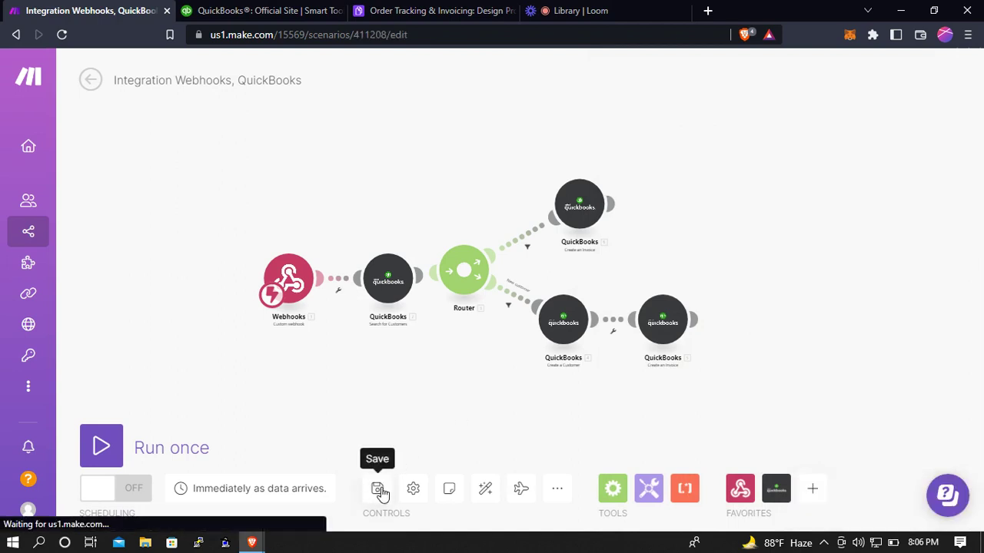
{"action": "left_click", "coordinate": [107, 449]}
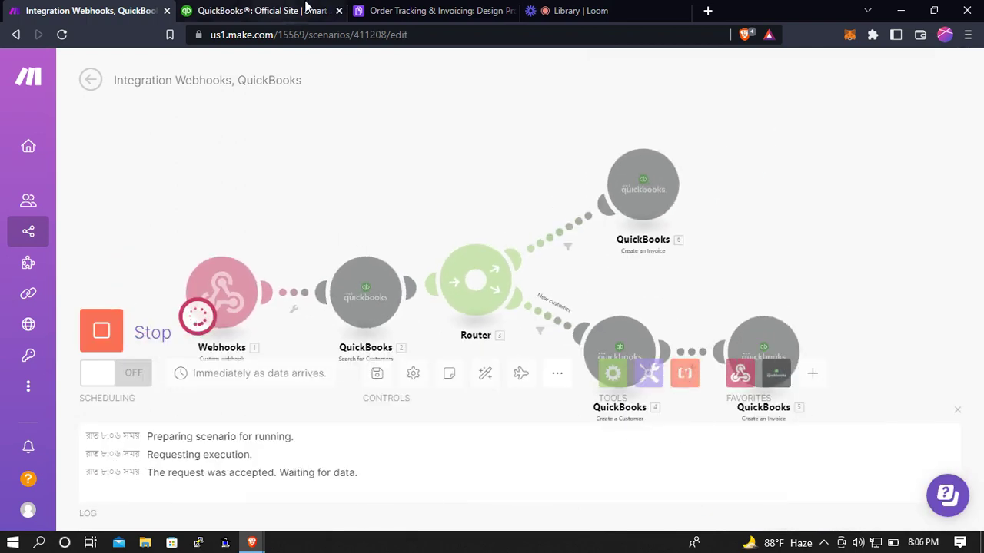
{"action": "left_click", "coordinate": [559, 10]}
{"action": "left_click", "coordinate": [95, 502]}
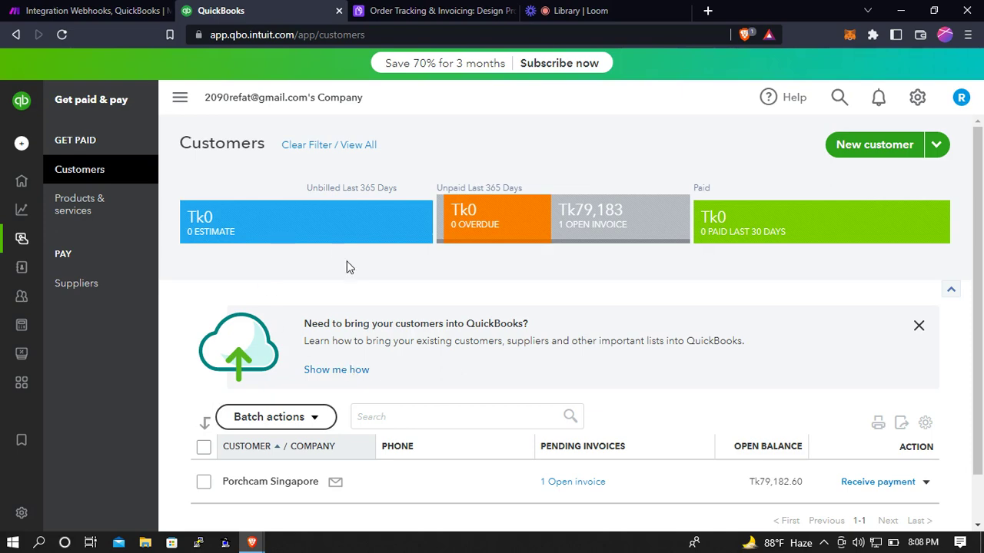
{"action": "scroll", "coordinate": [407, 364], "scroll_direction": "down", "scroll_amount": 1}
{"action": "scroll", "coordinate": [379, 336], "scroll_direction": "up", "scroll_amount": 1}
Switch to Airtable, close the Extensions panel and trigger Generate Invoice for the Docking Station record.
{"action": "left_click", "coordinate": [112, 9]}
{"action": "left_click", "coordinate": [442, 8]}
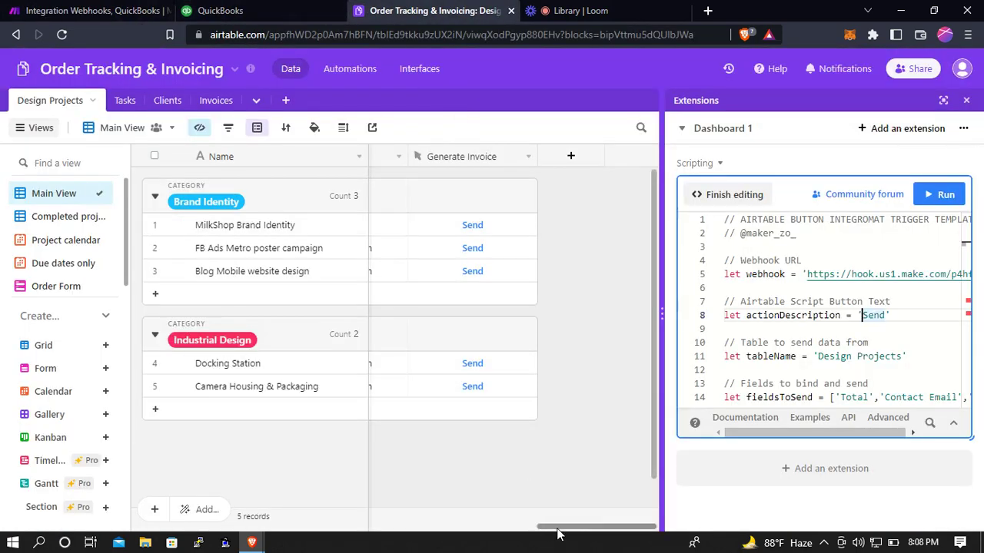
{"action": "left_click", "coordinate": [967, 100]}
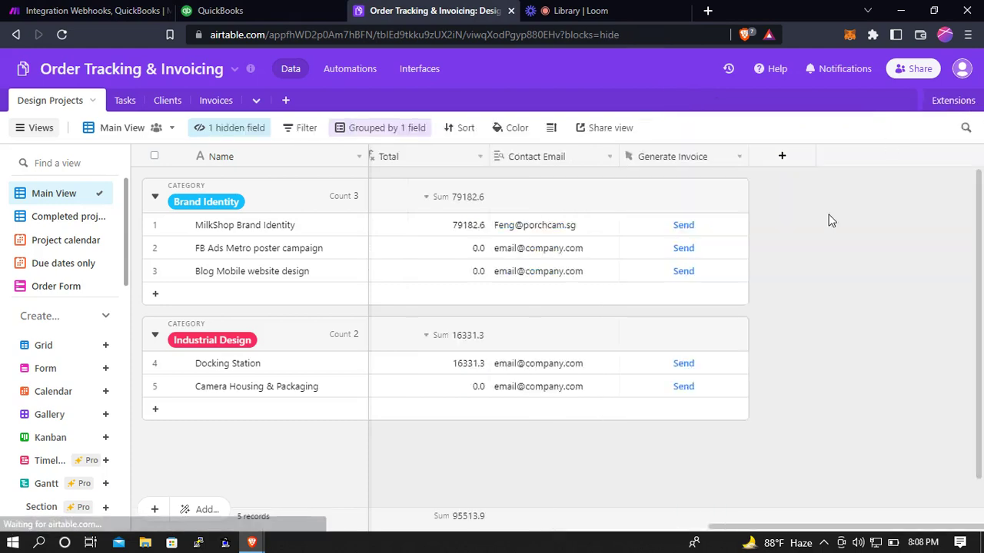
{"action": "left_click_drag", "start_coordinate": [760, 534], "coordinate": [130, 503]}
{"action": "left_click_drag", "start_coordinate": [184, 527], "coordinate": [839, 524]}
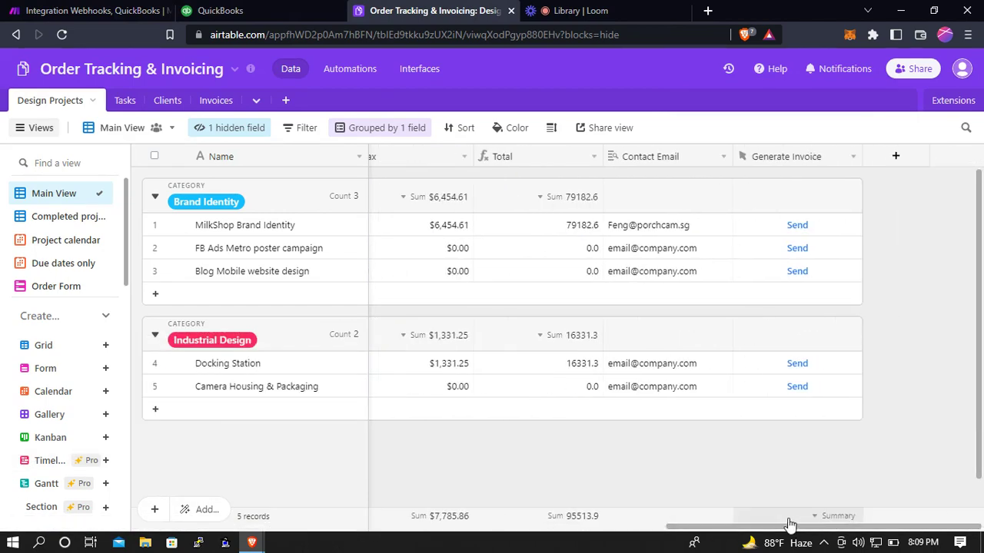
{"action": "left_click", "coordinate": [797, 363]}
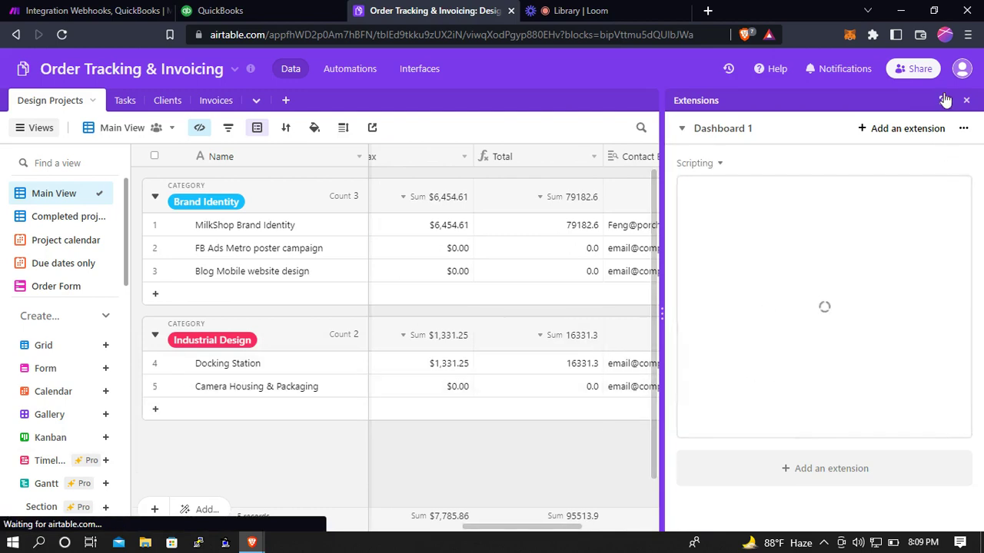
{"action": "left_click", "coordinate": [115, 9]}
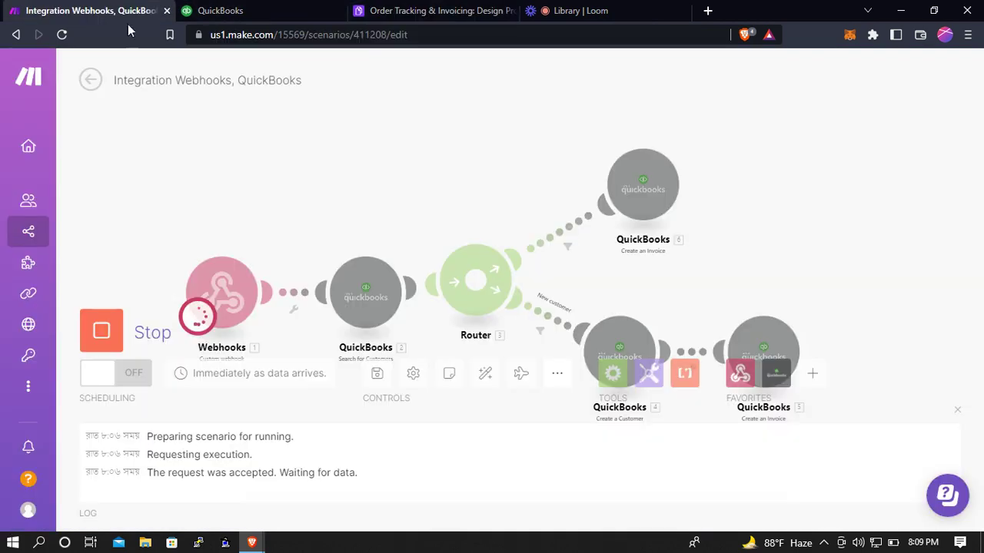
{"action": "scroll", "coordinate": [304, 167], "scroll_direction": "down", "scroll_amount": 2}
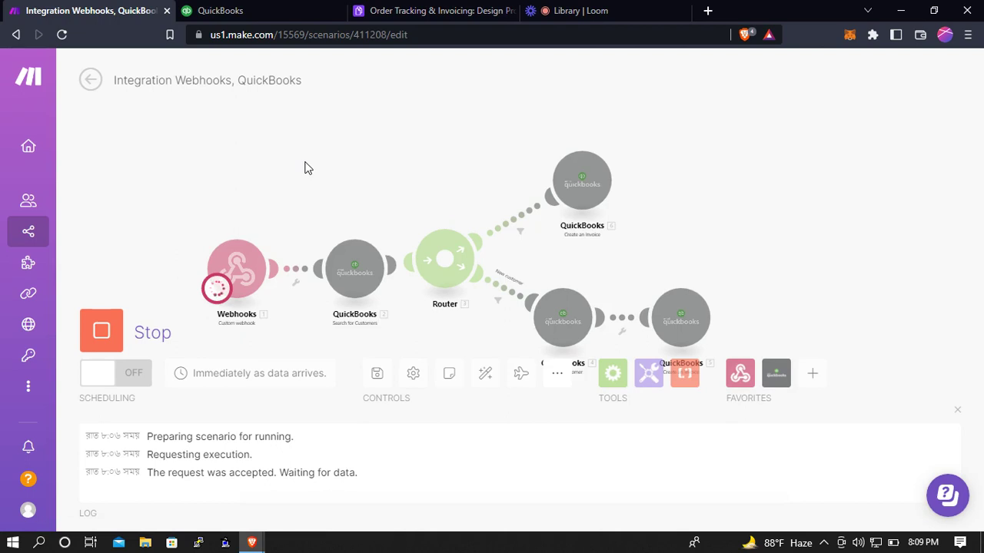
{"action": "scroll", "coordinate": [629, 254], "scroll_direction": "down", "scroll_amount": 1}
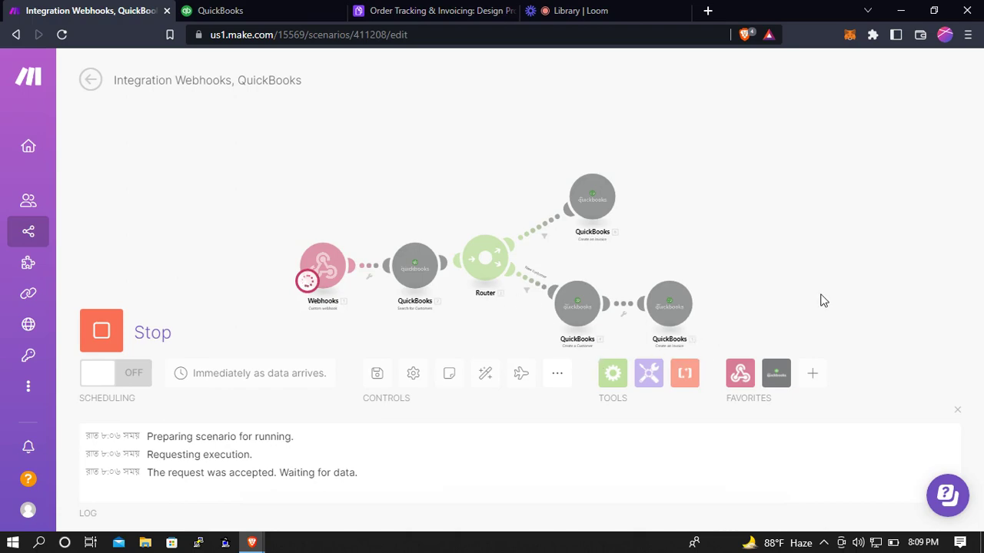
{"action": "left_click", "coordinate": [439, 10]}
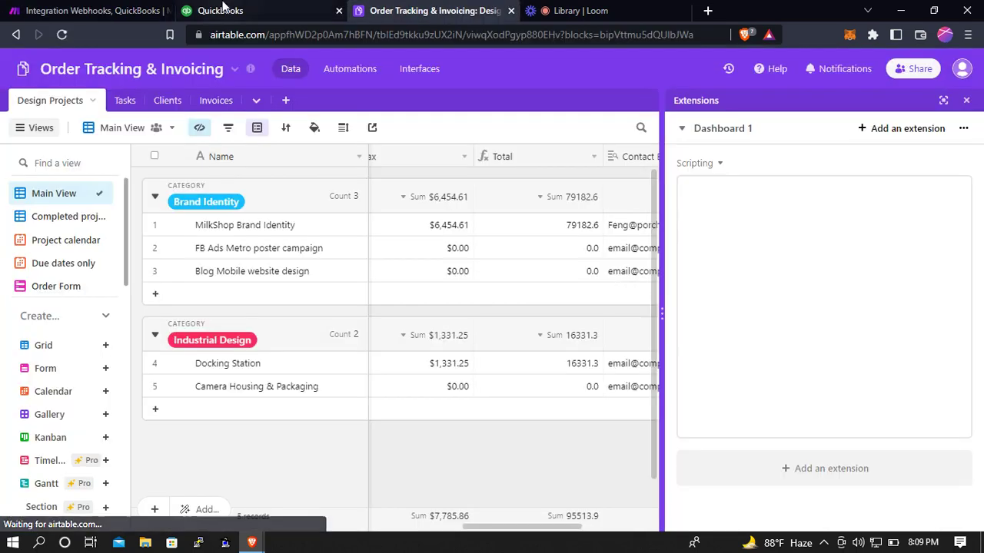
{"action": "left_click", "coordinate": [149, 7]}
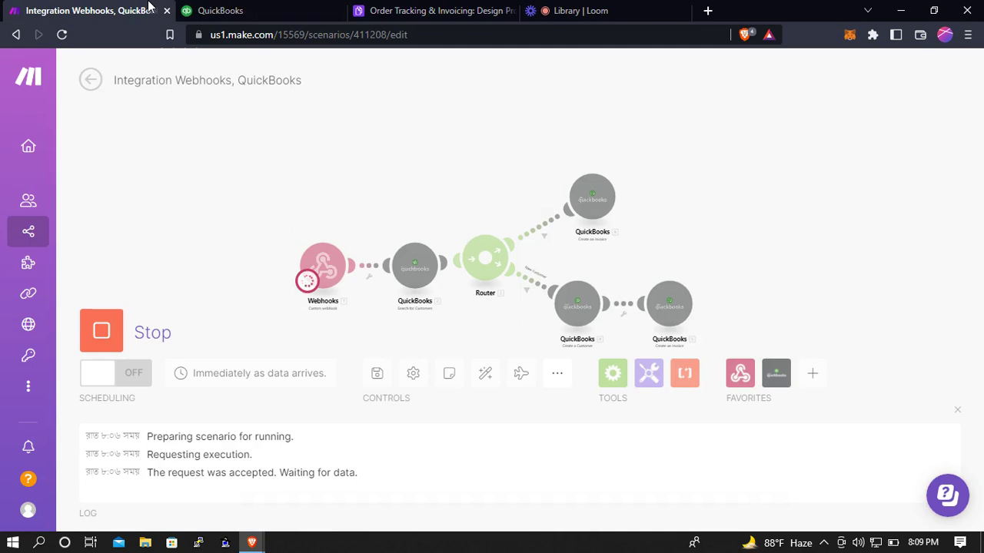
{"action": "left_click", "coordinate": [433, 9]}
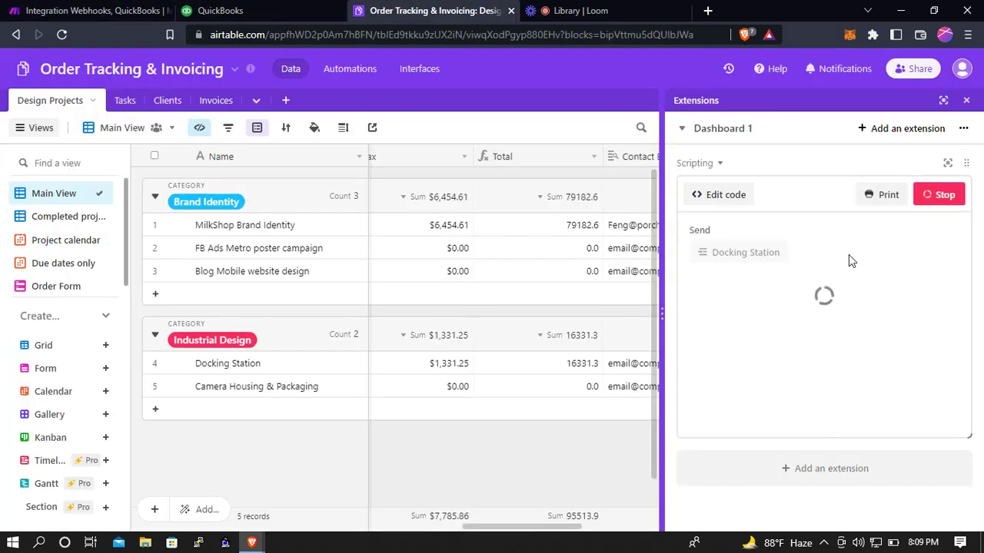
Switch to Make and inspect the run's input and output bundles for the upper route's Create an Invoice module.
{"action": "left_click", "coordinate": [84, 10]}
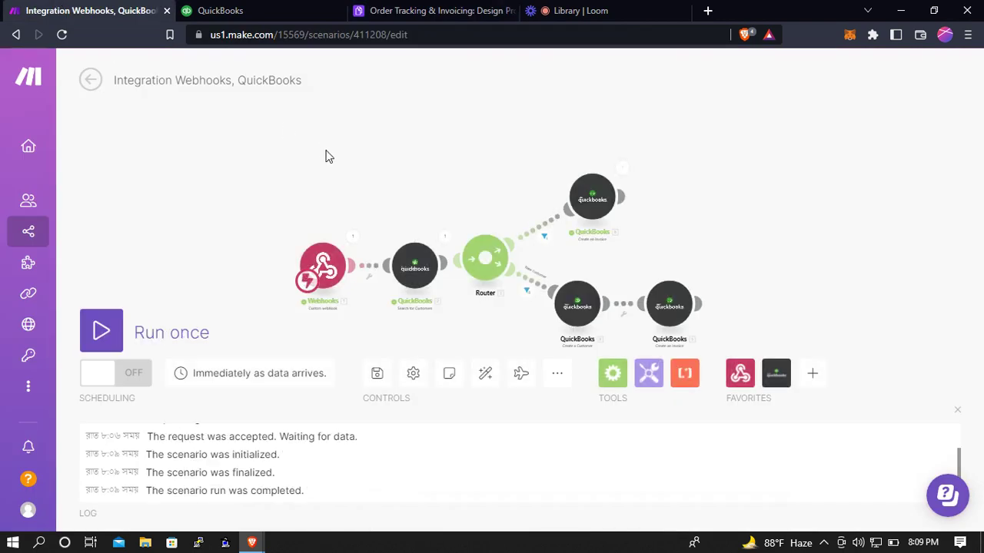
{"action": "left_click", "coordinate": [624, 170]}
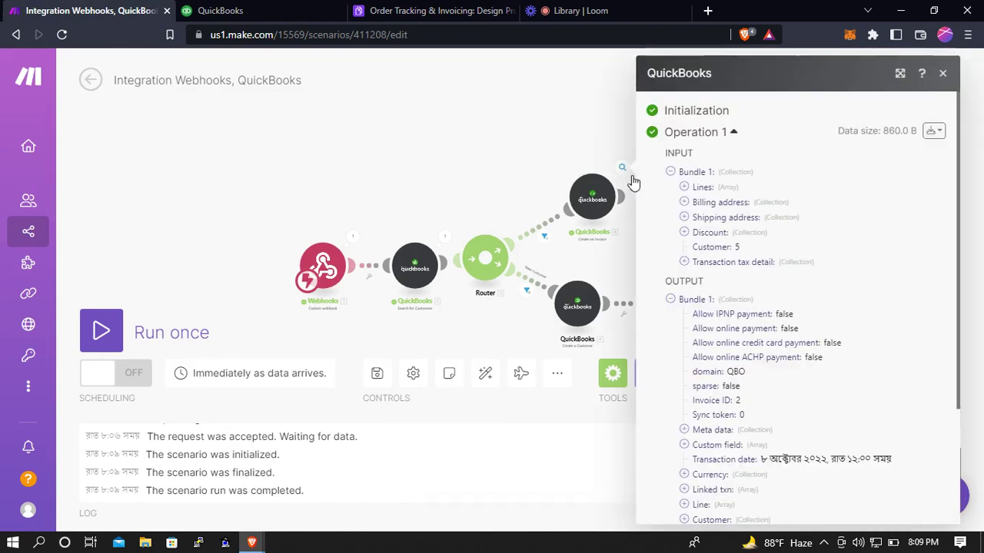
{"action": "scroll", "coordinate": [759, 346], "scroll_direction": "down", "scroll_amount": 3}
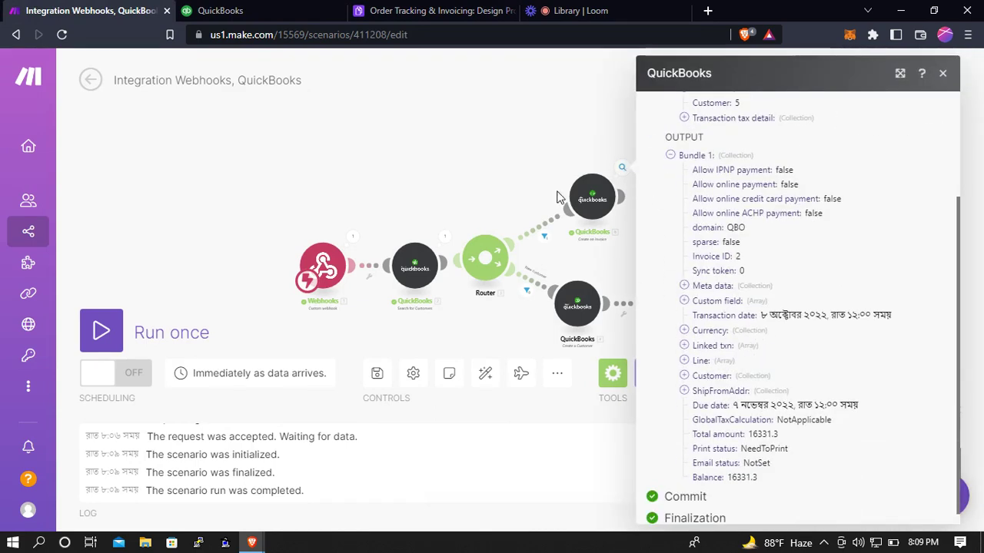
{"action": "left_click", "coordinate": [476, 172]}
{"action": "left_click_drag", "start_coordinate": [496, 182], "coordinate": [527, 157]}
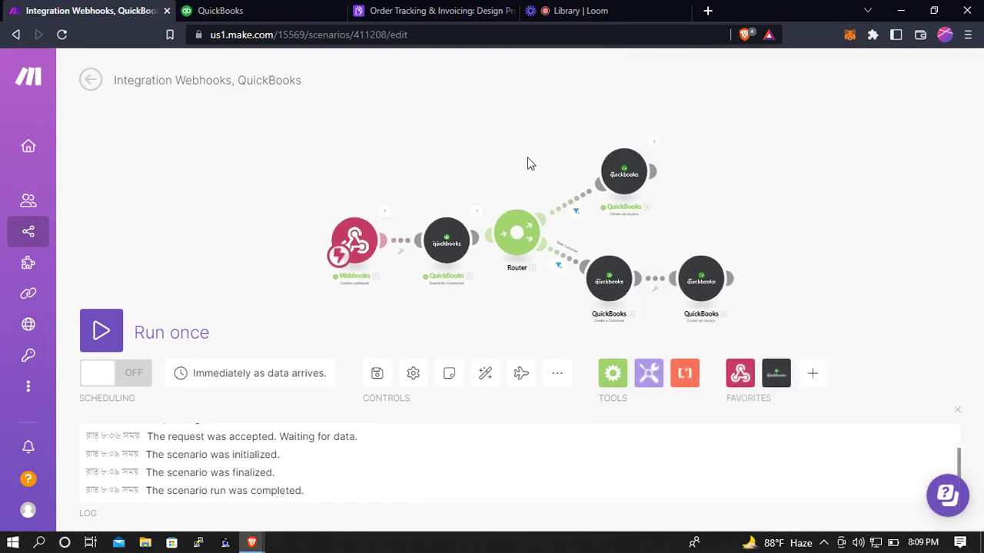
{"action": "left_click", "coordinate": [652, 144]}
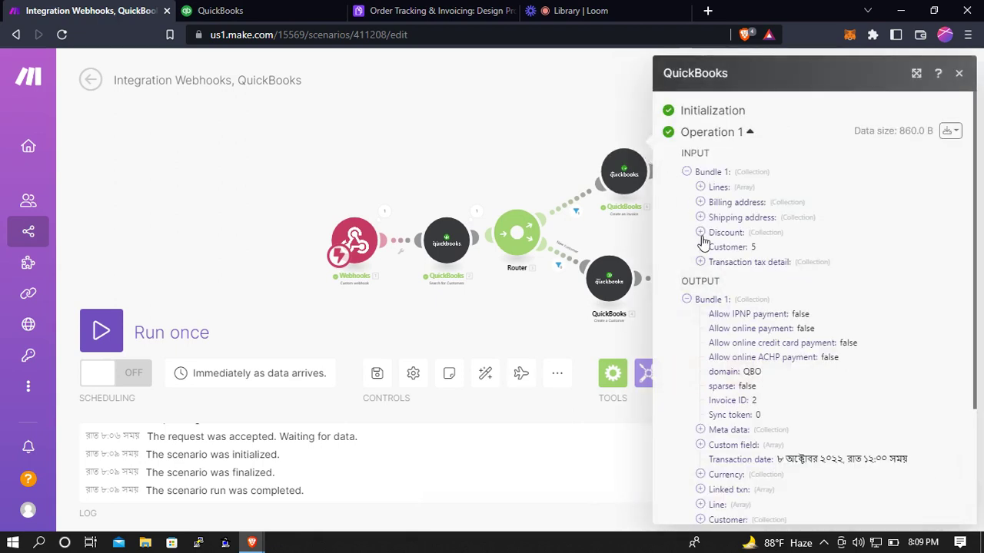
{"action": "left_click", "coordinate": [485, 141]}
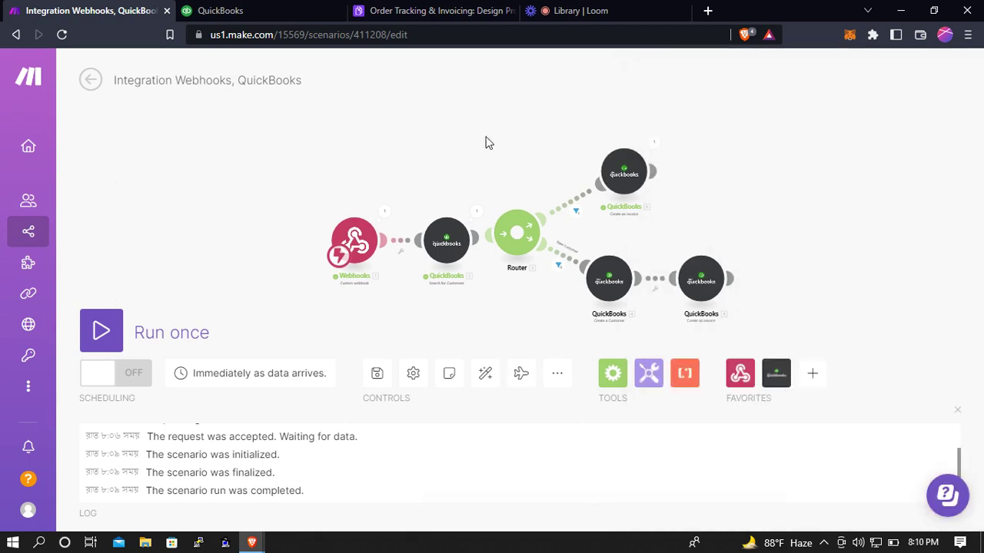
Switch to QuickBooks, reload the customer list and check the customers' open balances against the sent Airtable record.
{"action": "left_click", "coordinate": [221, 11]}
{"action": "scroll", "coordinate": [392, 254], "scroll_direction": "down", "scroll_amount": 1}
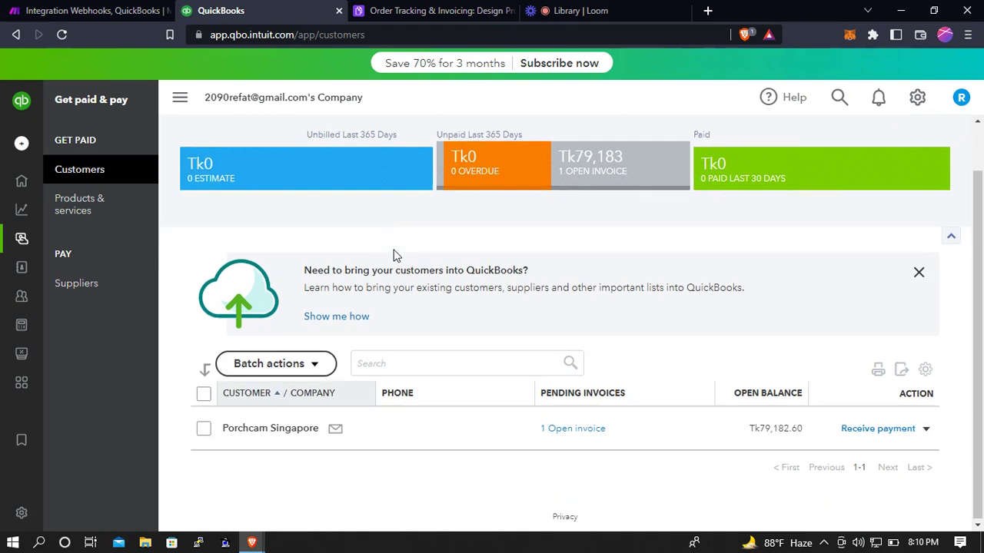
{"action": "left_click", "coordinate": [63, 36]}
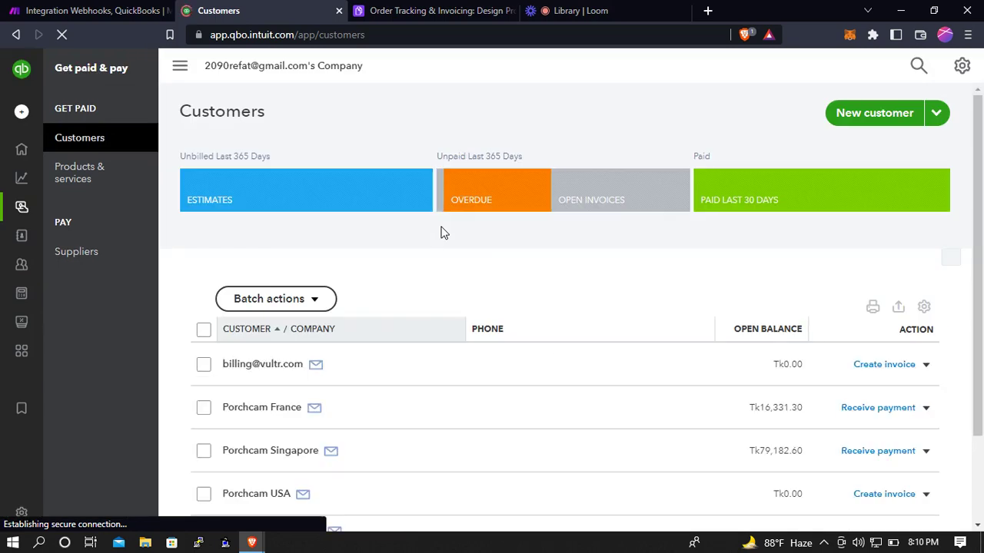
{"action": "scroll", "coordinate": [443, 232], "scroll_direction": "down", "scroll_amount": 1}
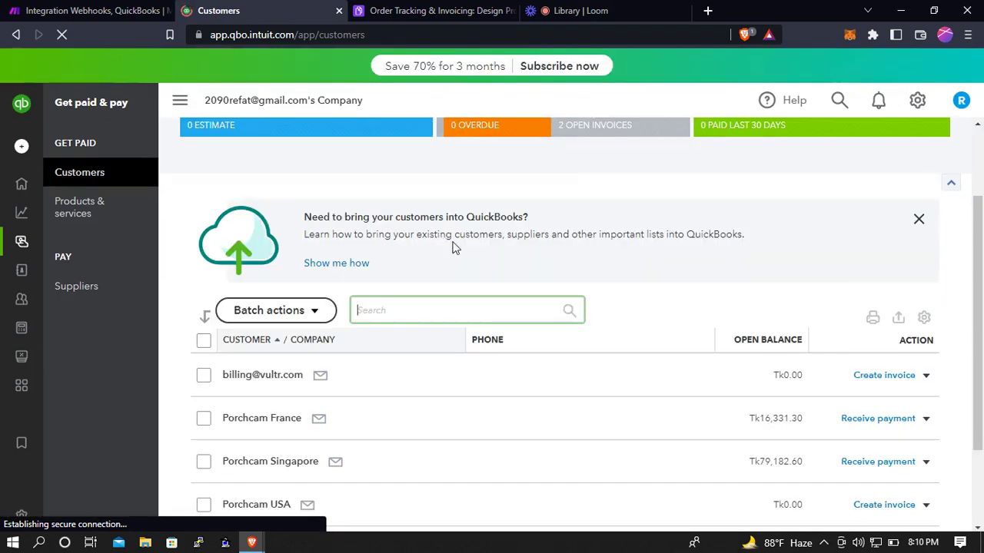
{"action": "scroll", "coordinate": [453, 246], "scroll_direction": "down", "scroll_amount": 1}
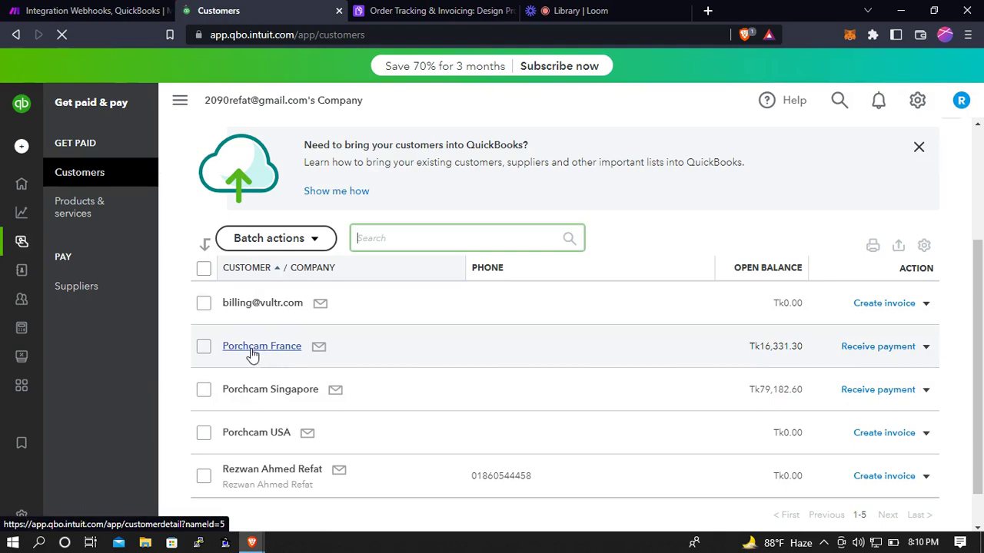
{"action": "left_click", "coordinate": [435, 10]}
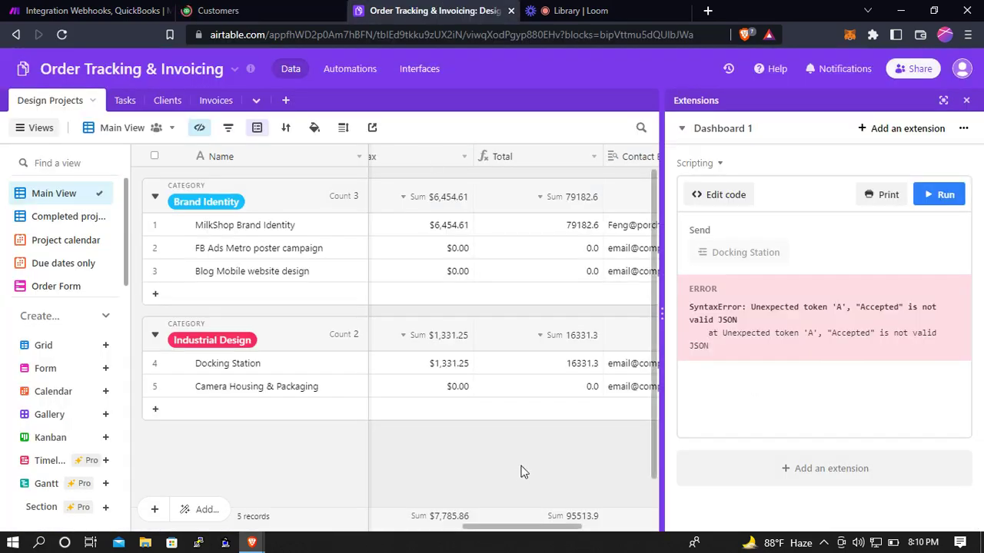
{"action": "left_click", "coordinate": [289, 8]}
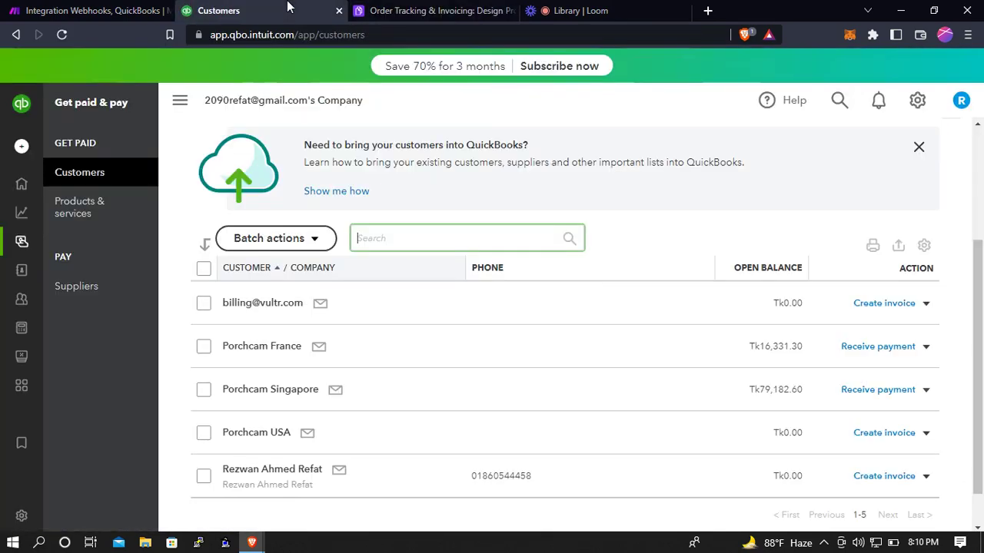
Open Porchcam France's invoice, review its dates, line item and amount, and close it.
{"action": "left_click", "coordinate": [260, 348]}
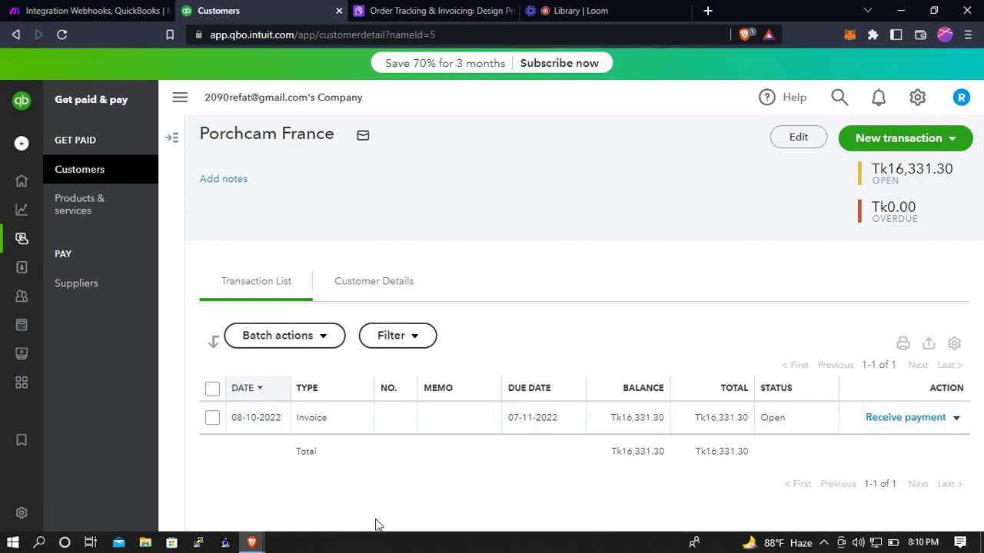
{"action": "left_click", "coordinate": [297, 425]}
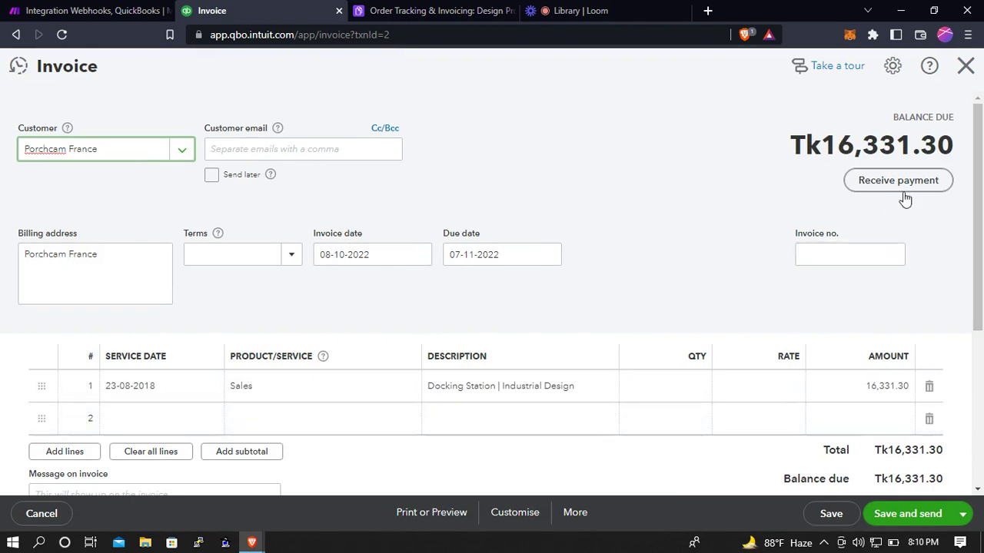
{"action": "left_click", "coordinate": [965, 66]}
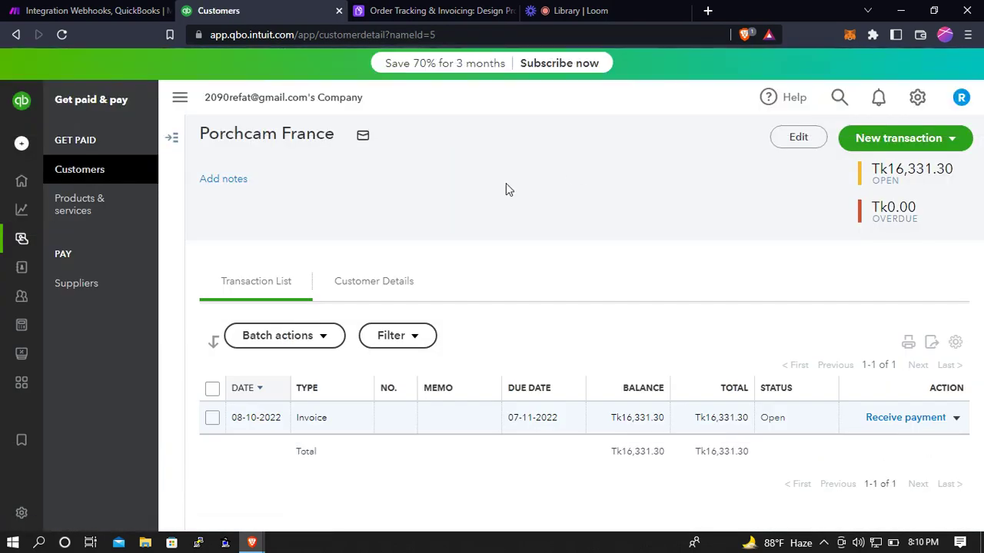
Return to Airtable's Design Projects table and close the Extensions panel to show the Generate Invoice column.
{"action": "left_click", "coordinate": [54, 10]}
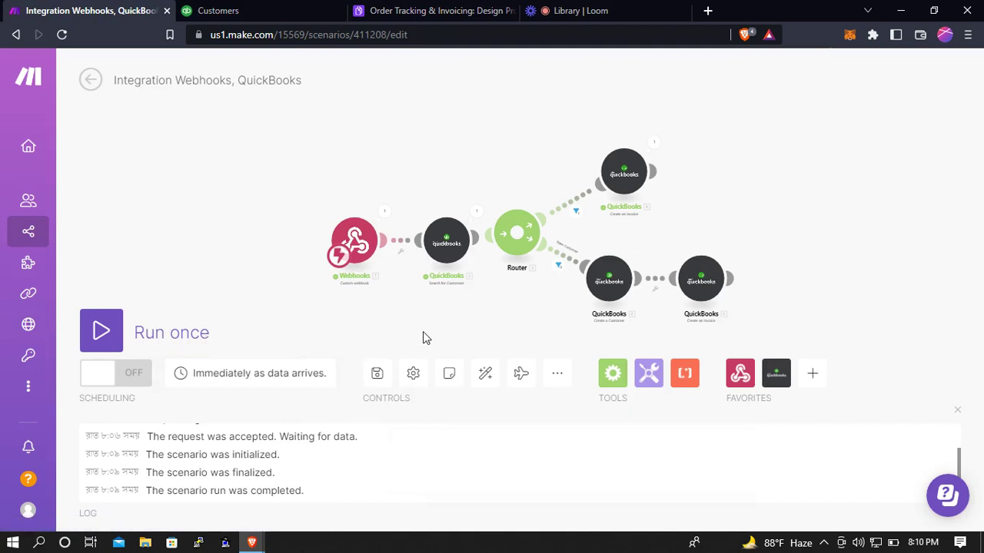
{"action": "left_click_drag", "start_coordinate": [431, 319], "coordinate": [400, 319]}
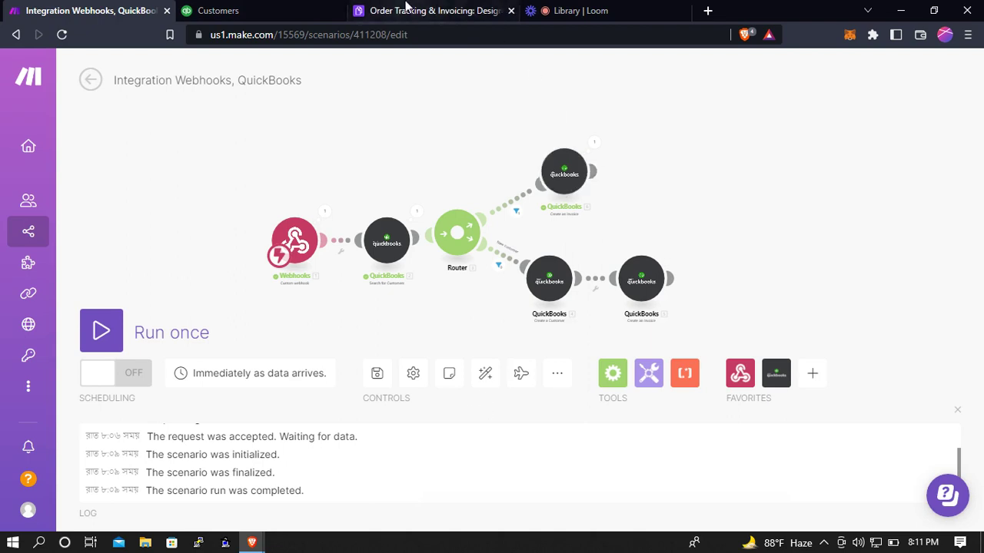
{"action": "left_click", "coordinate": [430, 11]}
{"action": "left_click_drag", "start_coordinate": [501, 533], "coordinate": [575, 533]}
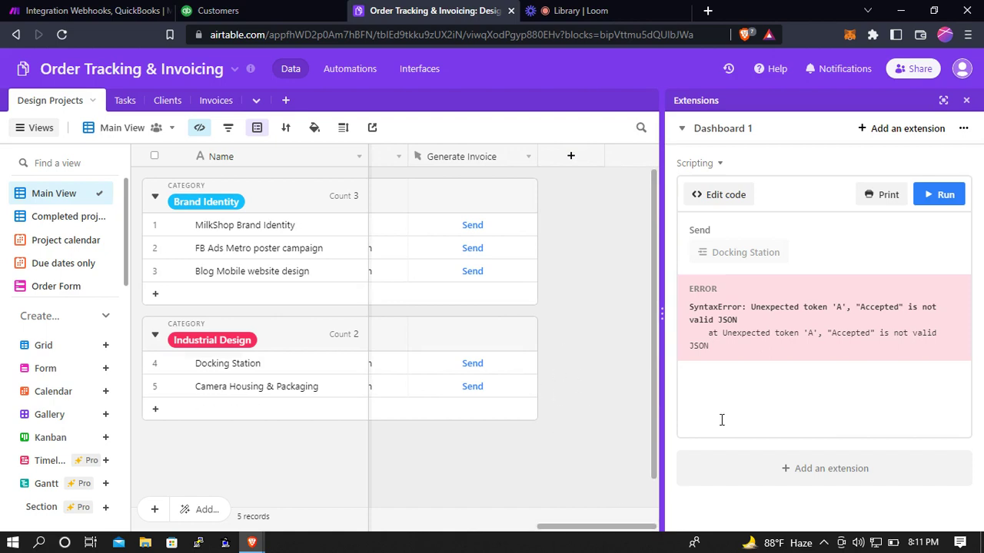
{"action": "left_click", "coordinate": [965, 100]}
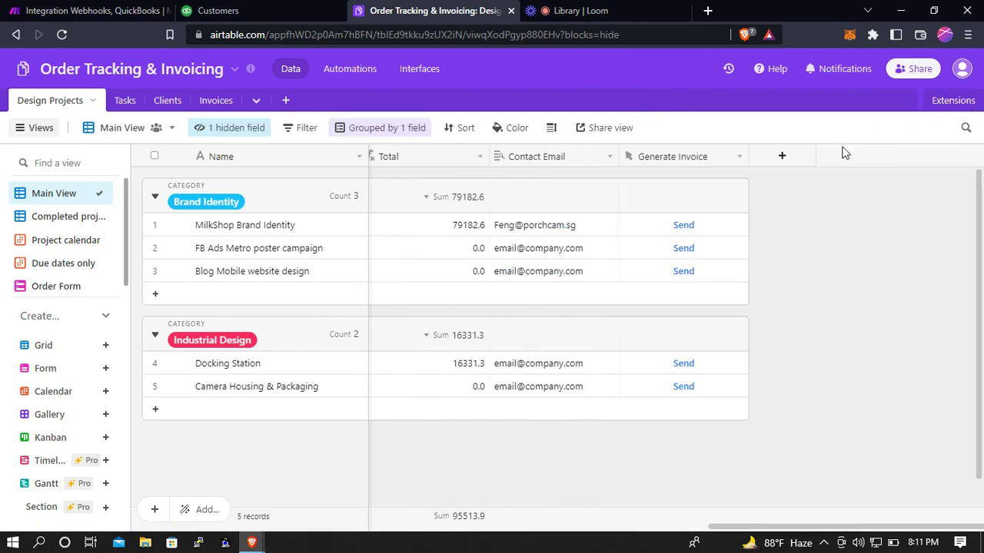